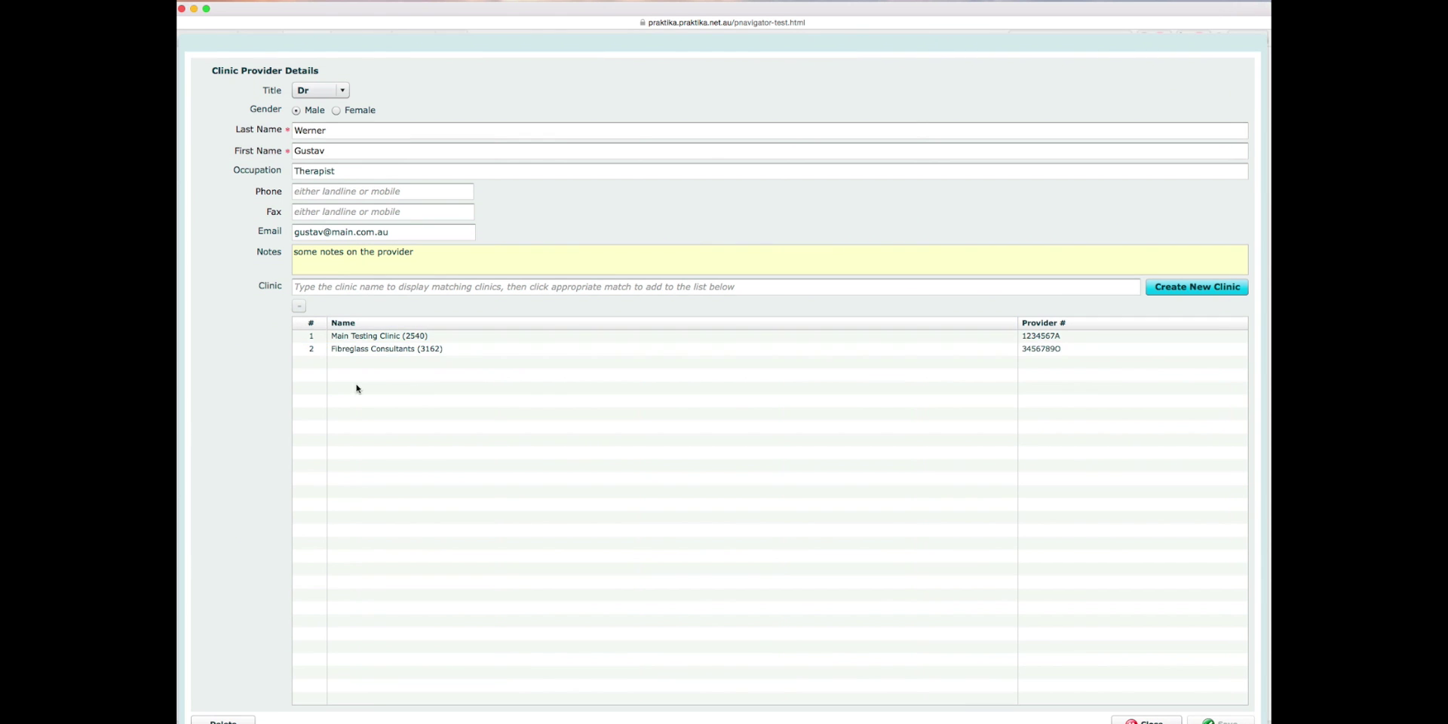
# Step: Review the new Therapist provider's clinics and details, then close it back to the providers list
pyautogui.click(336, 349)
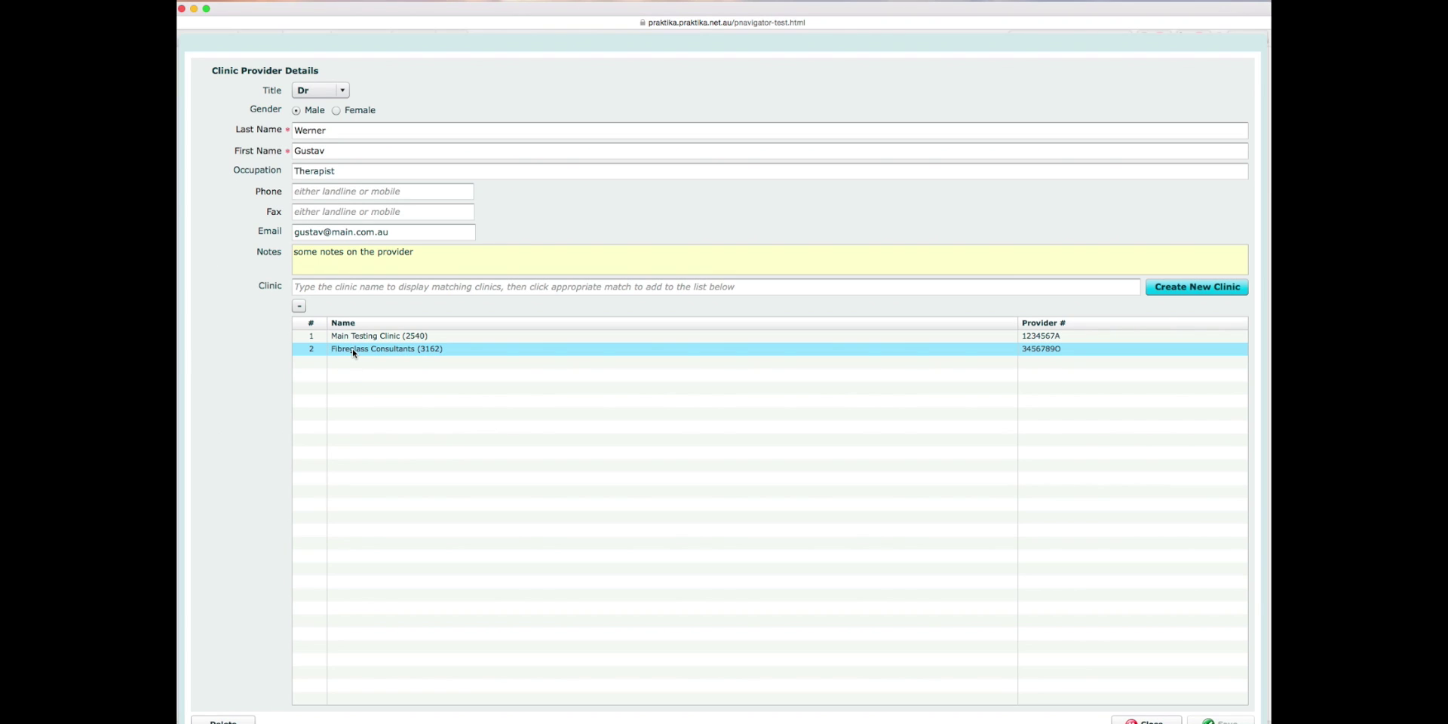
pyautogui.click(369, 342)
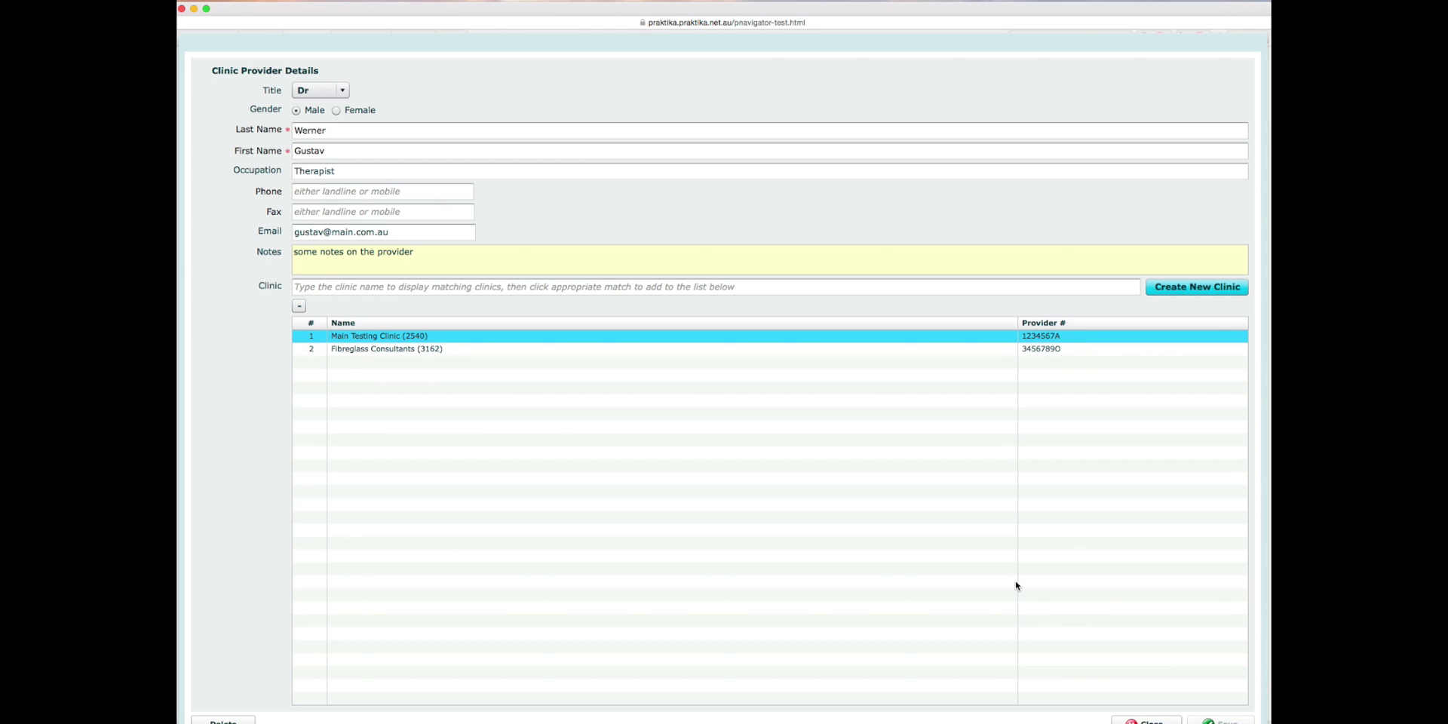
pyautogui.click(344, 150)
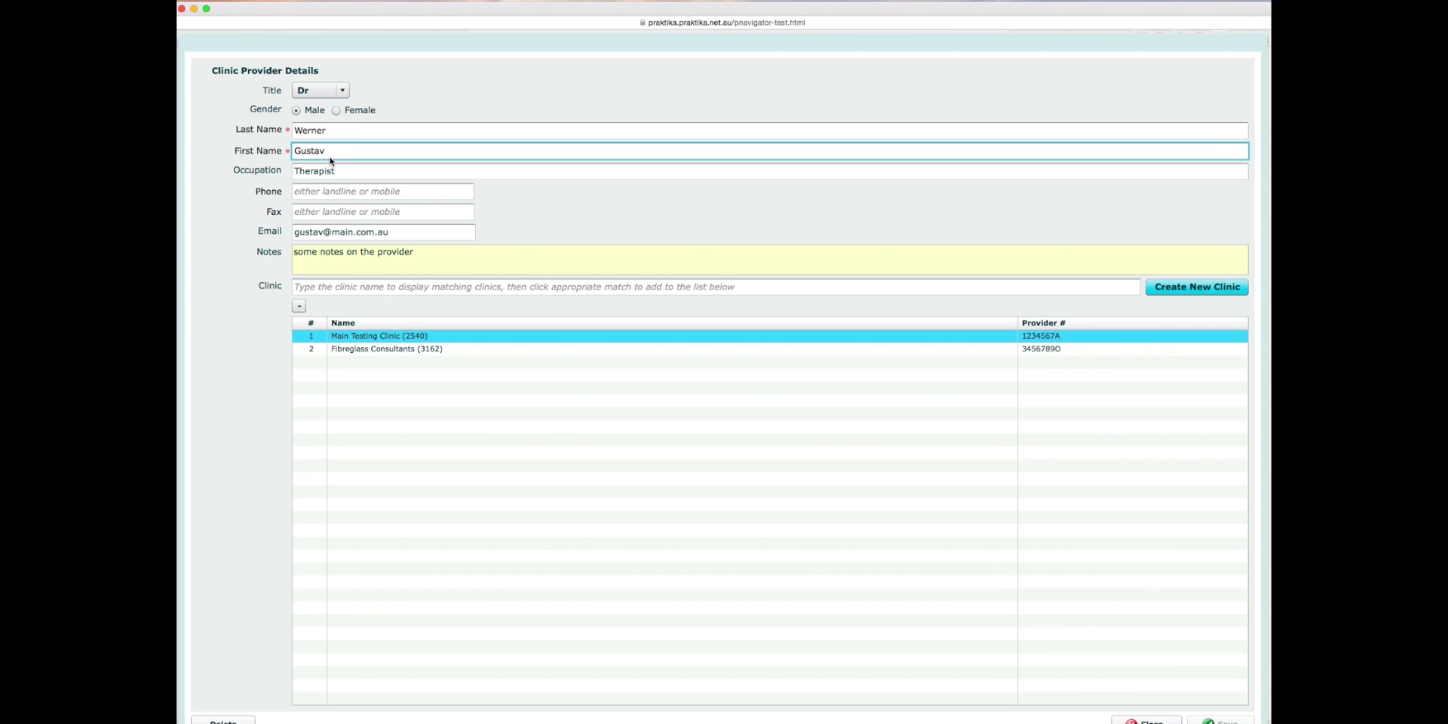
pyautogui.click(362, 196)
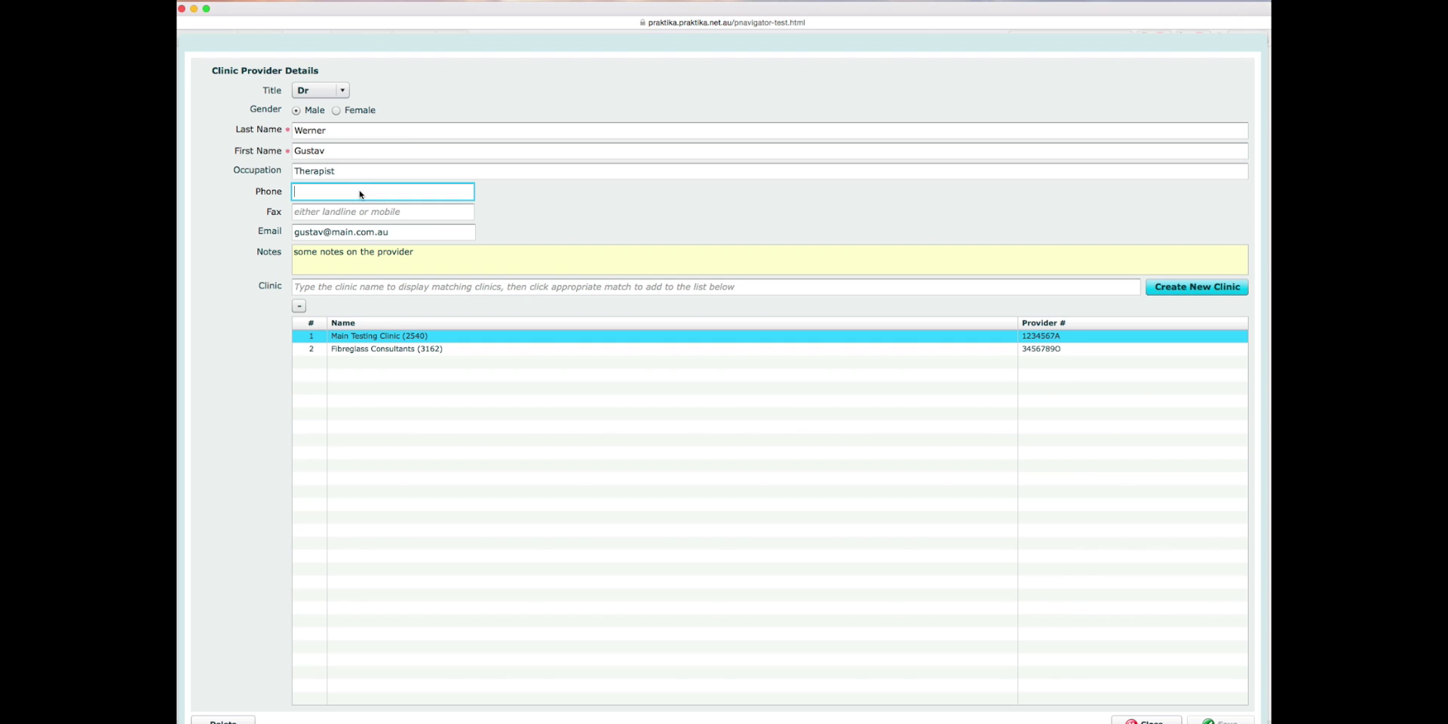
pyautogui.click(1145, 721)
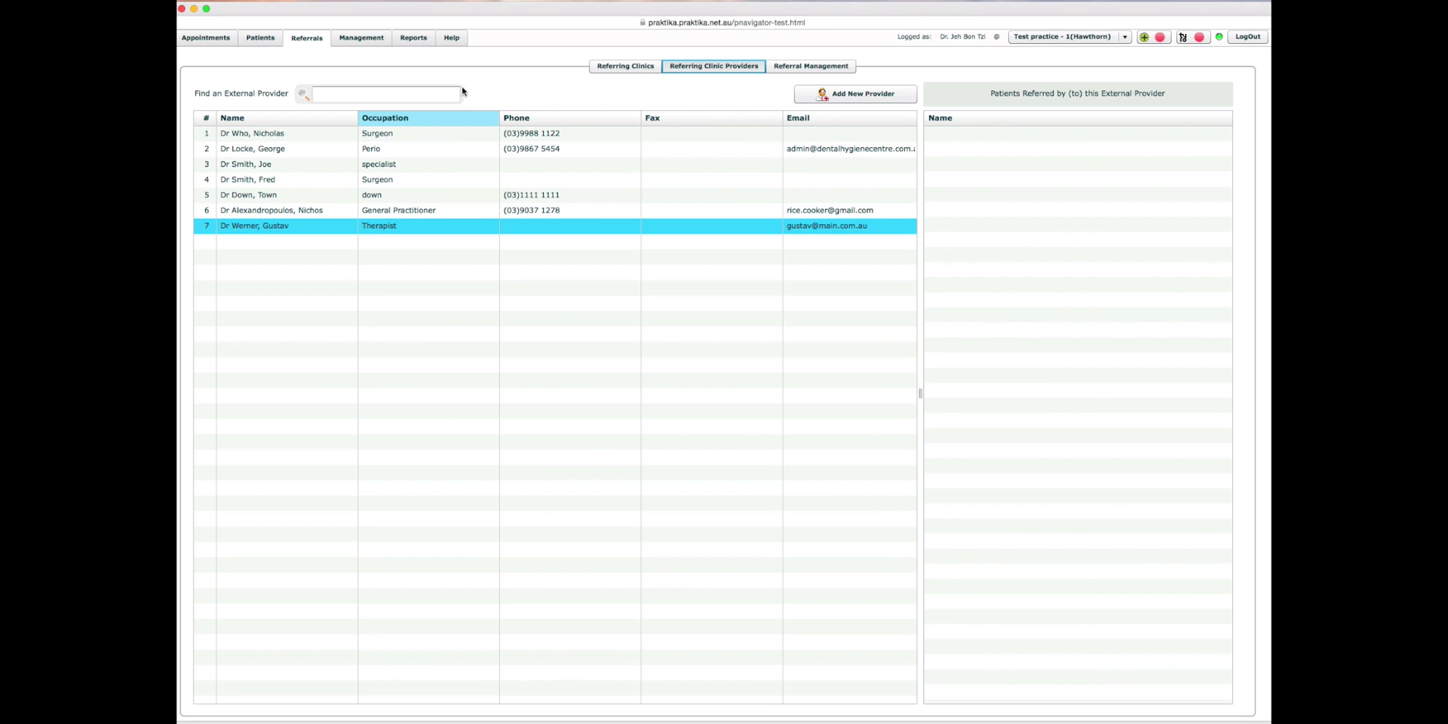
# Step: Open the Referrals list of the patient with the 10 AM appointment, via the patient file
pyautogui.click(267, 41)
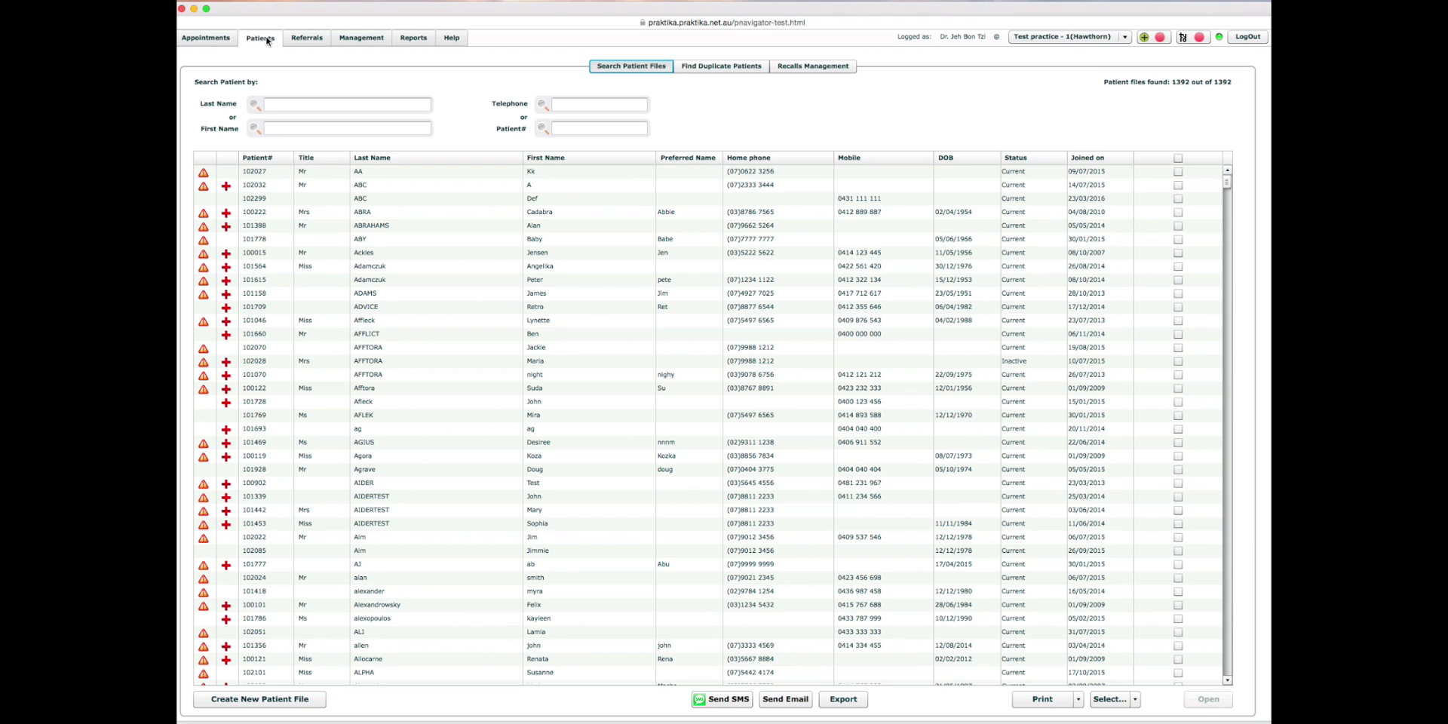
pyautogui.click(206, 39)
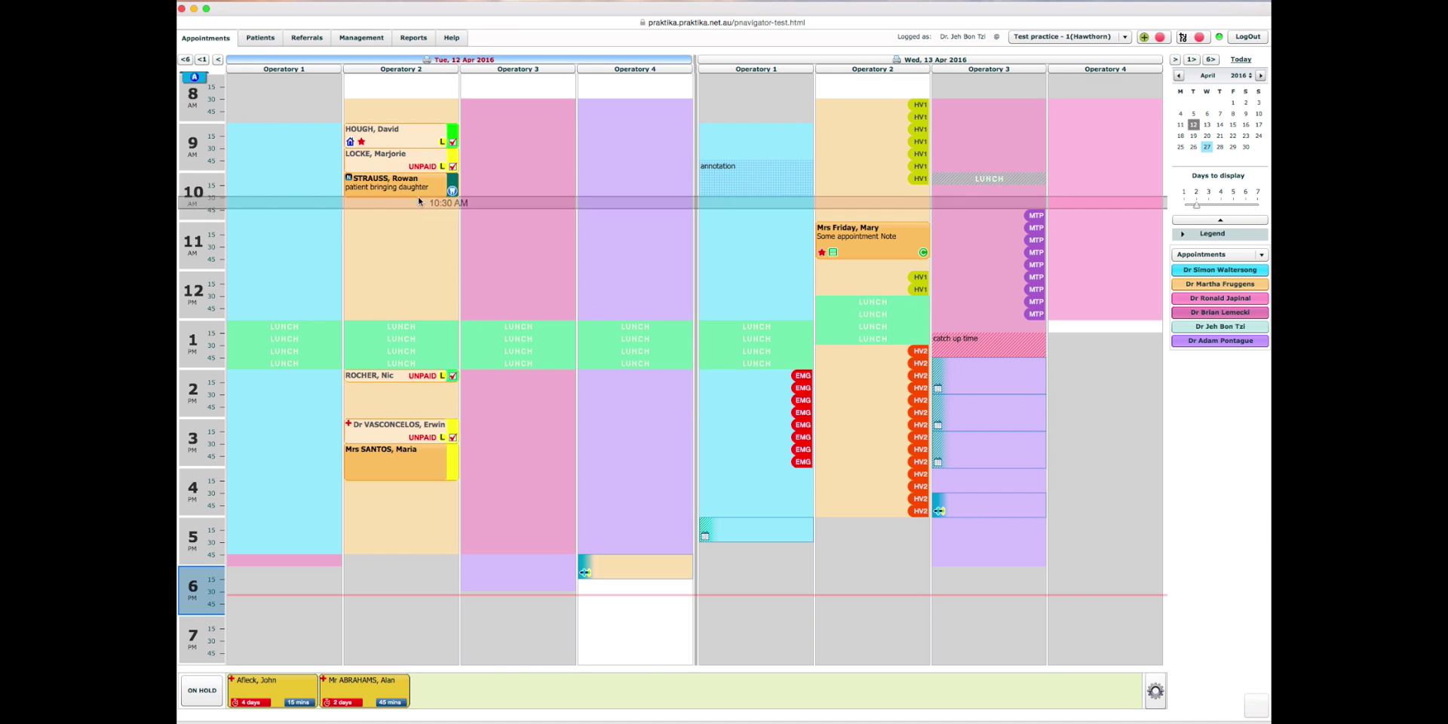
pyautogui.doubleClick(378, 181)
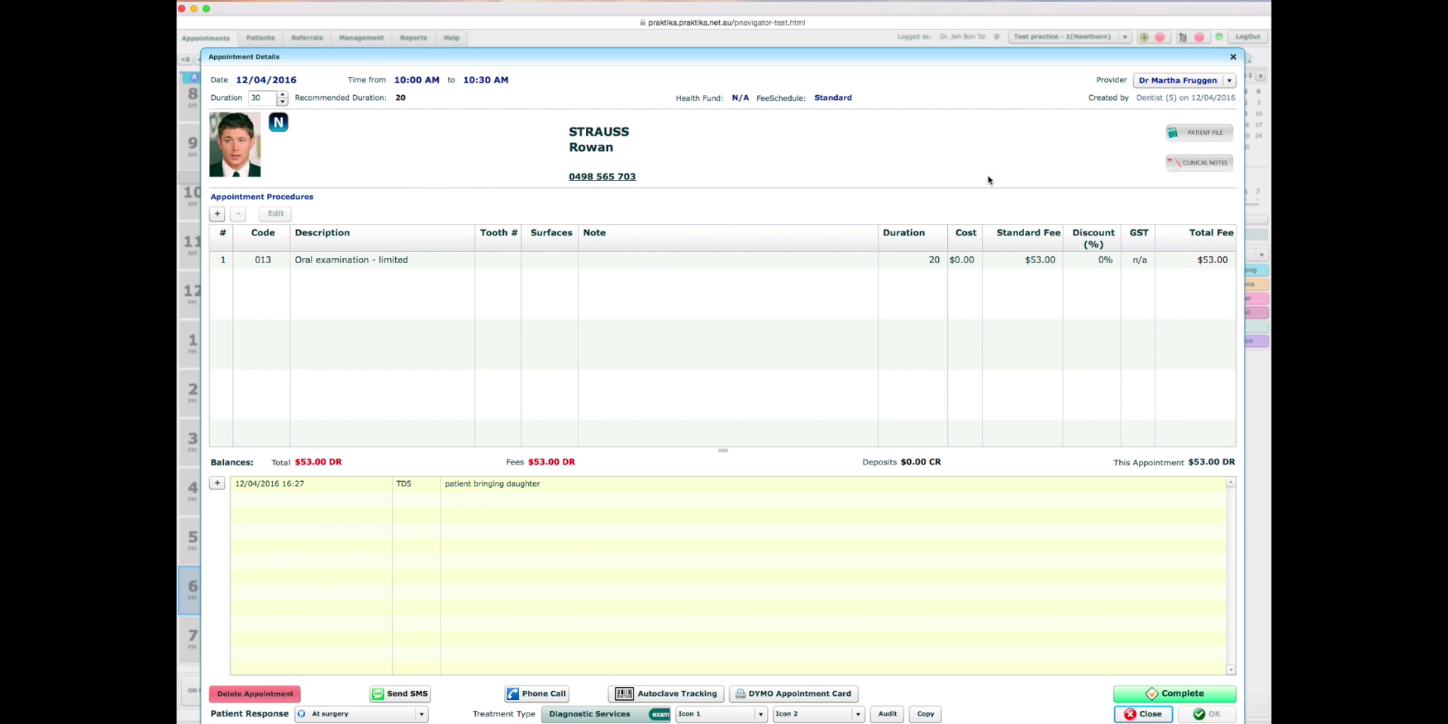
pyautogui.click(1222, 136)
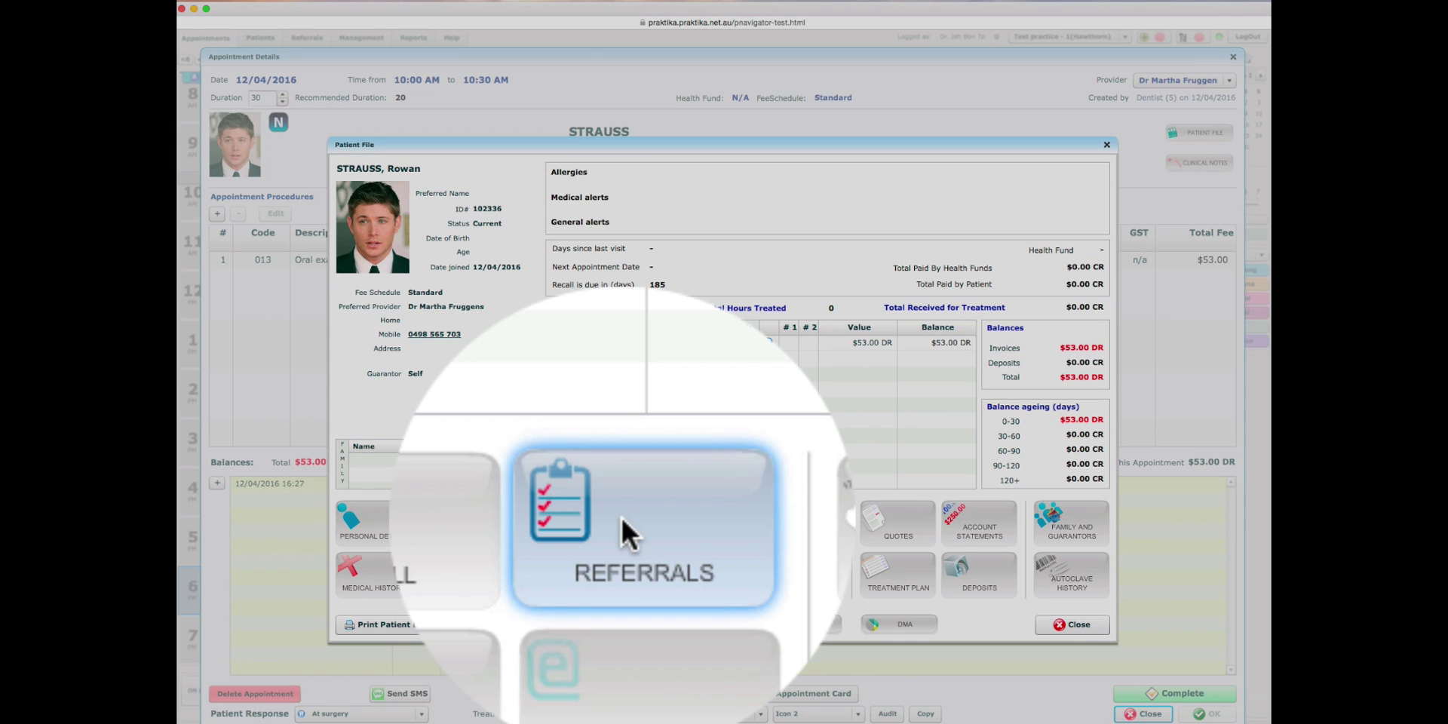
pyautogui.click(623, 521)
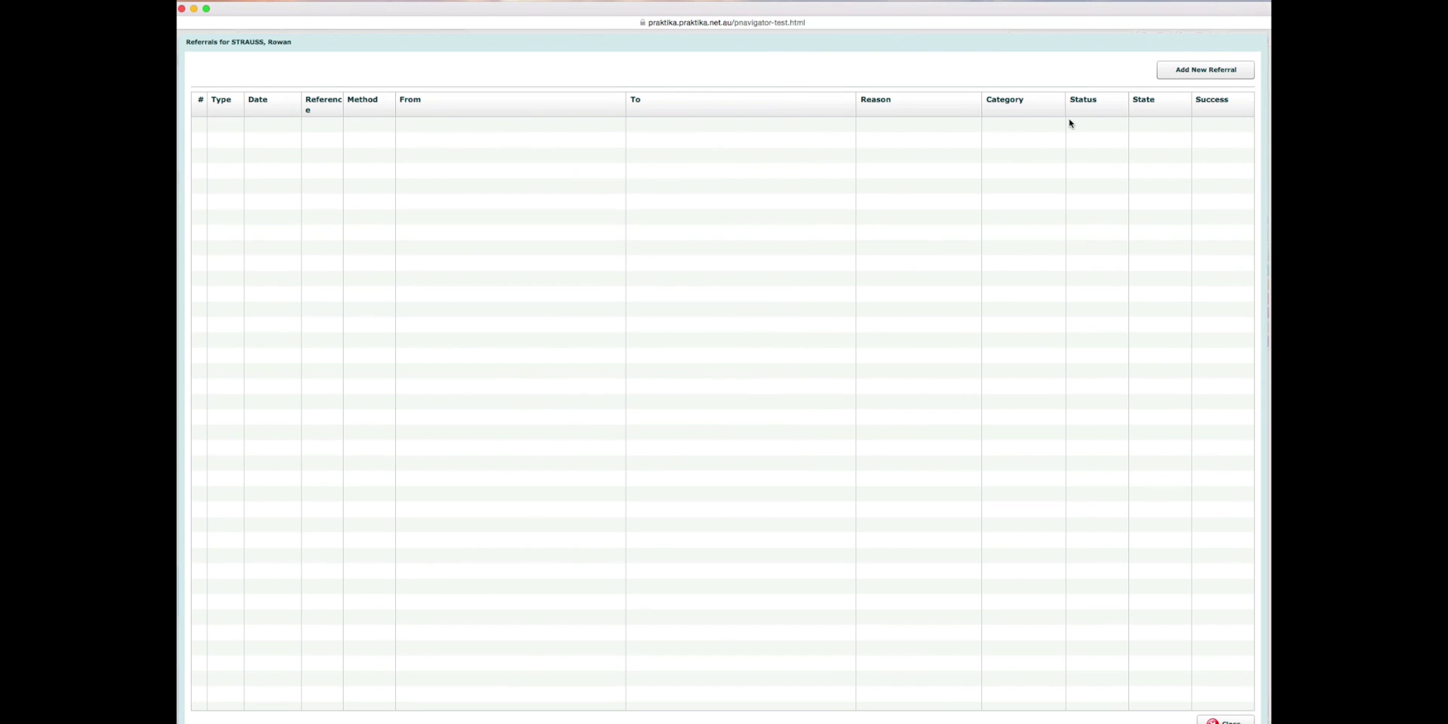
# Step: Start a new incoming (IN) referral with reference R1234
pyautogui.click(1205, 70)
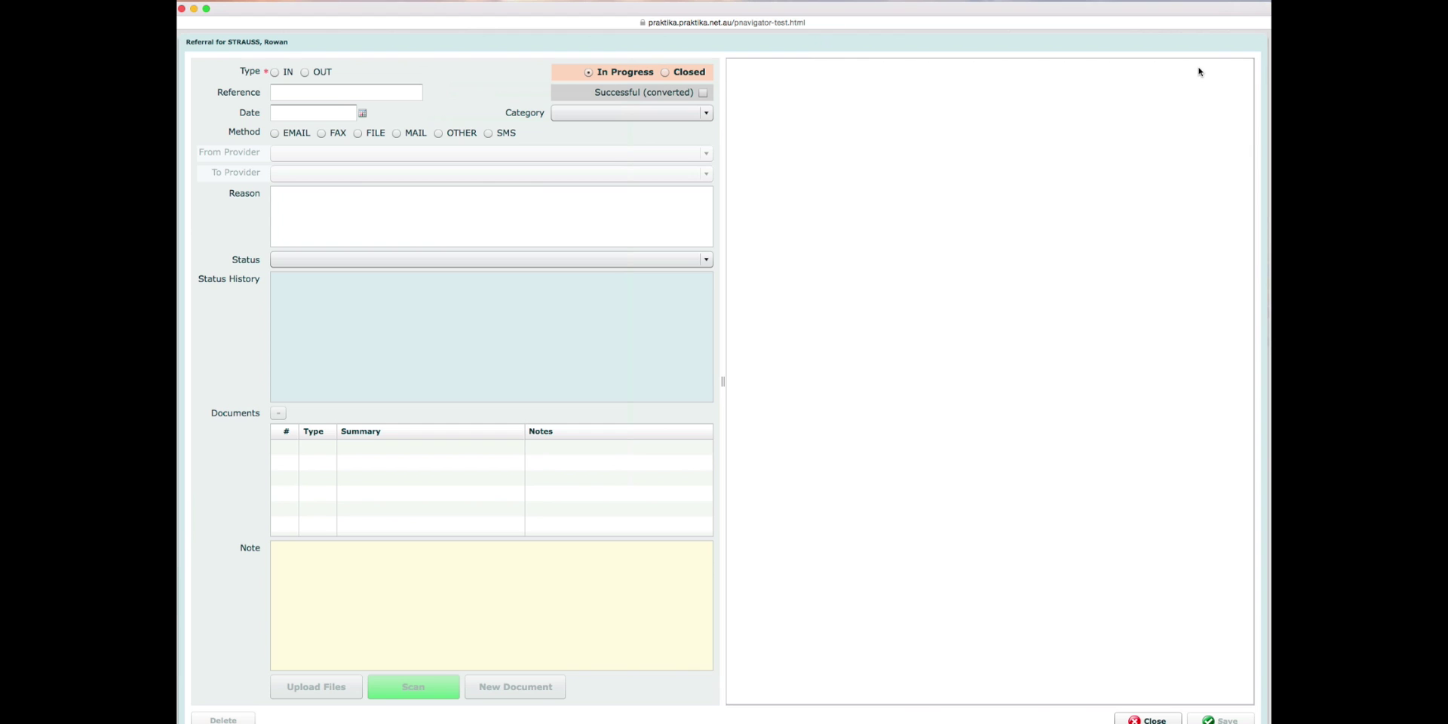
pyautogui.click(276, 74)
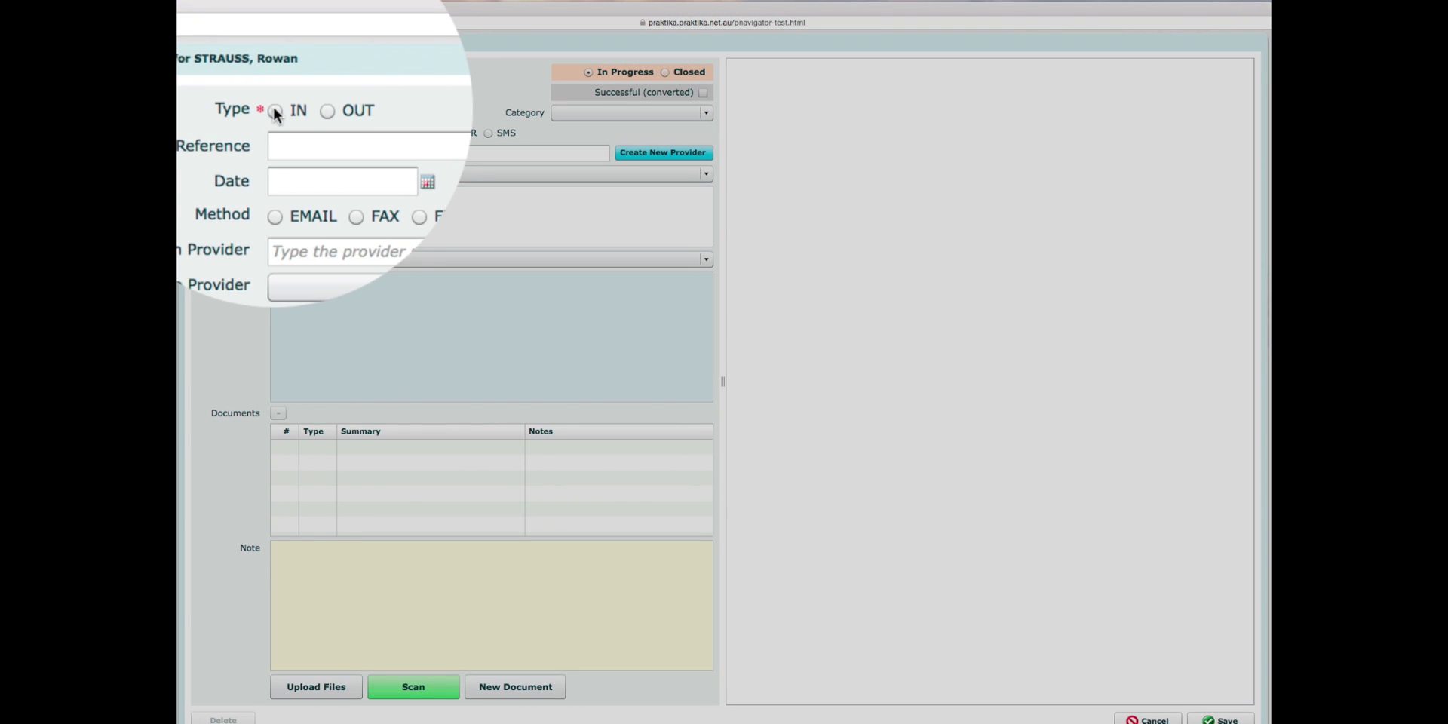
pyautogui.click(305, 73)
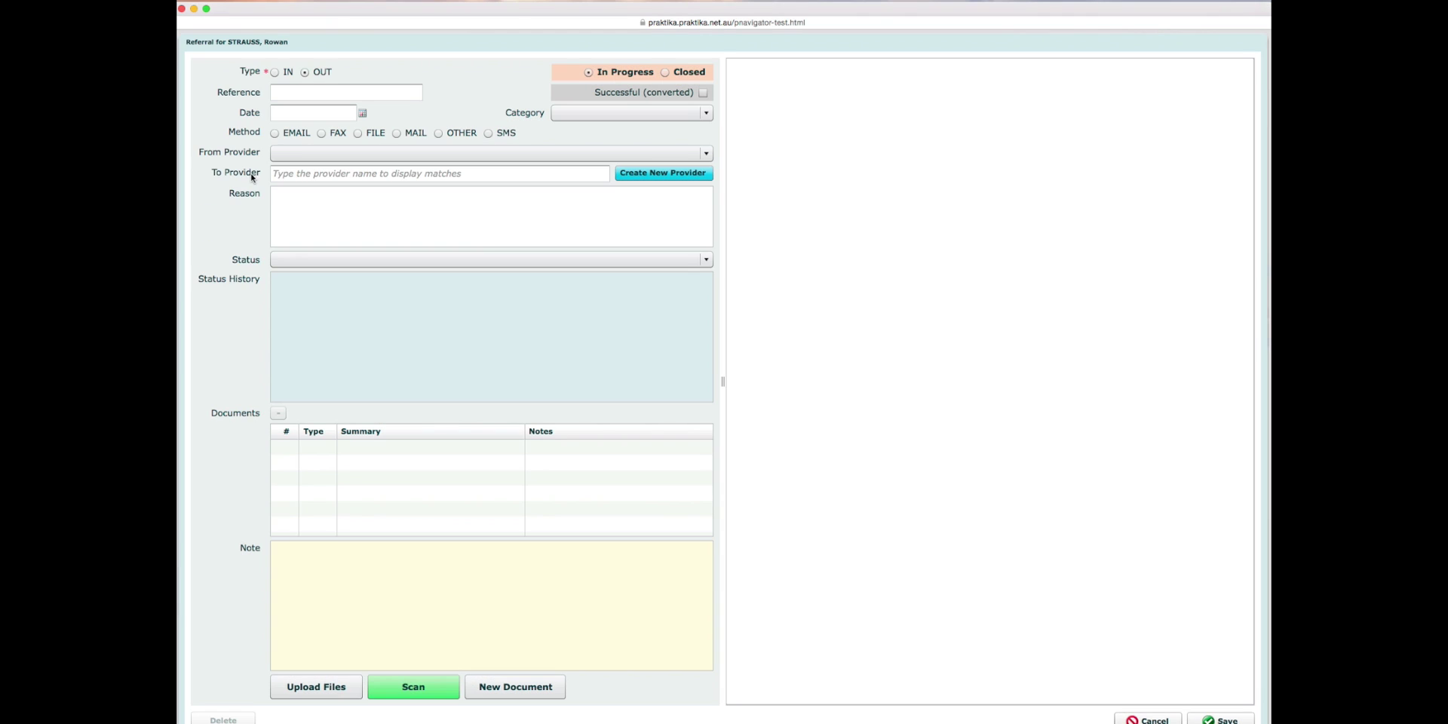
pyautogui.click(275, 73)
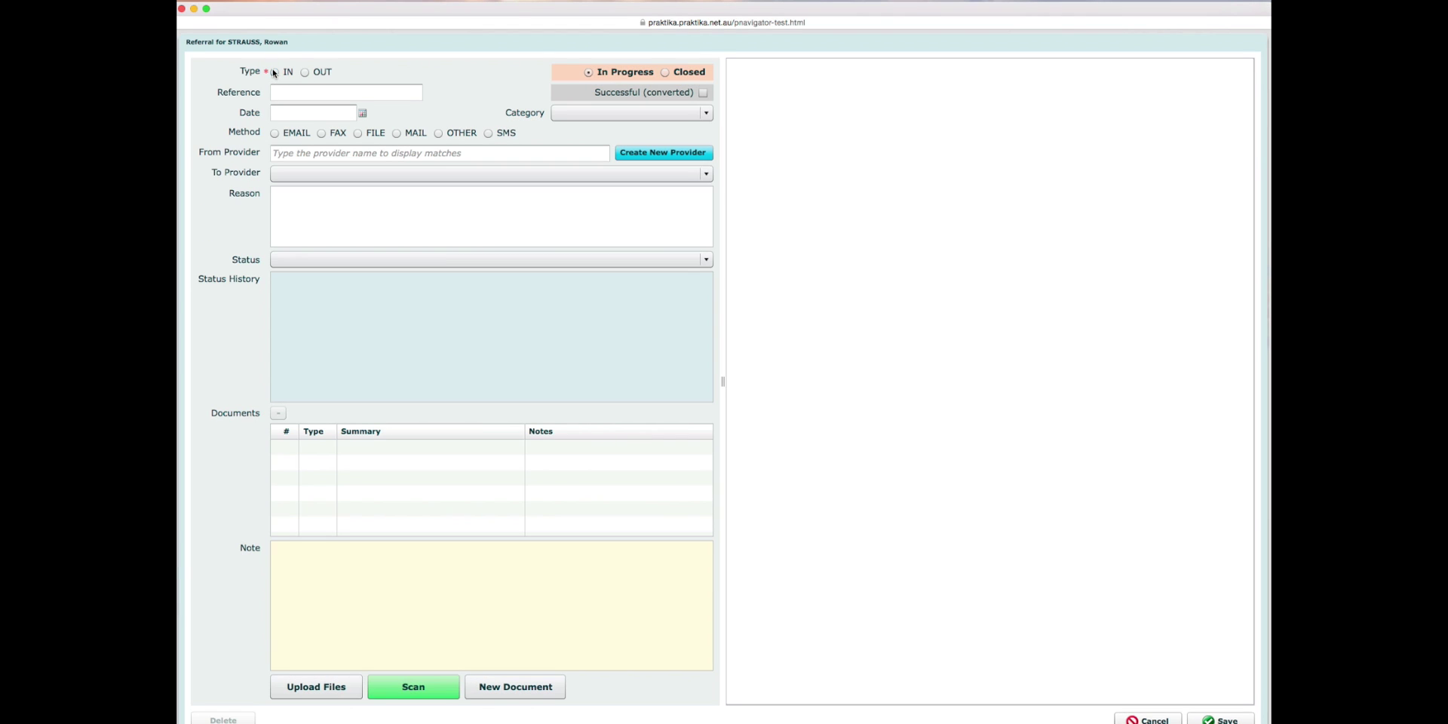
pyautogui.click(293, 93)
# Step: Date the referral 11/04/2016, received by MAIL, and search referring providers for 'Wer'
pyautogui.click(362, 114)
pyautogui.click(387, 181)
pyautogui.click(396, 135)
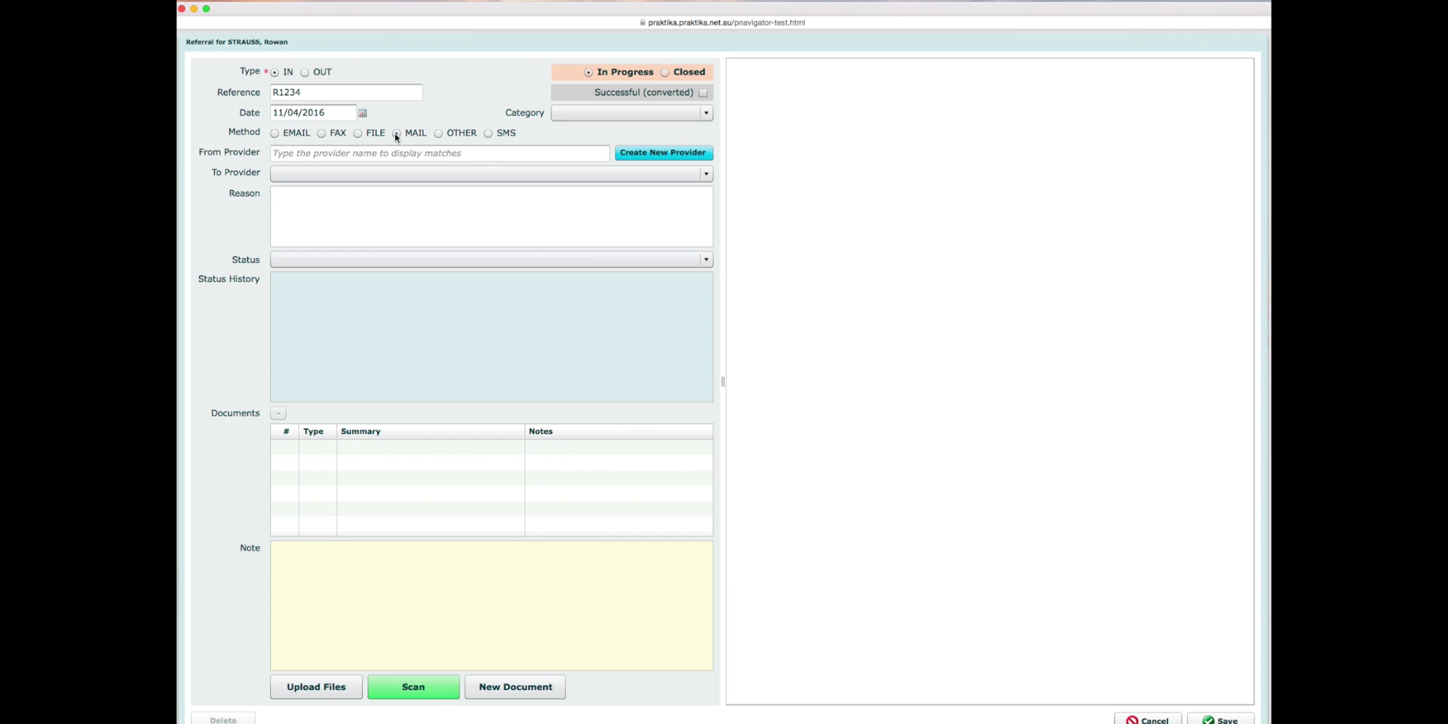
pyautogui.click(338, 155)
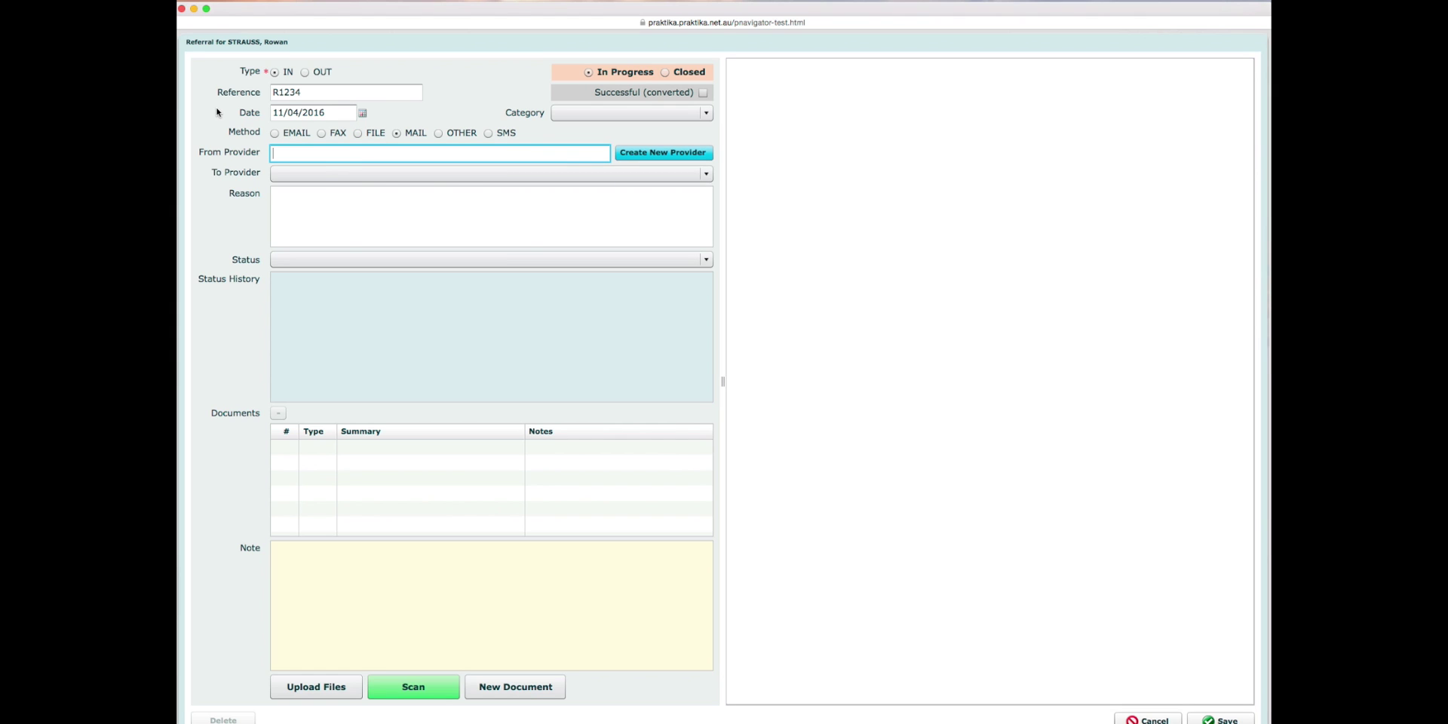
pyautogui.write('Wer')
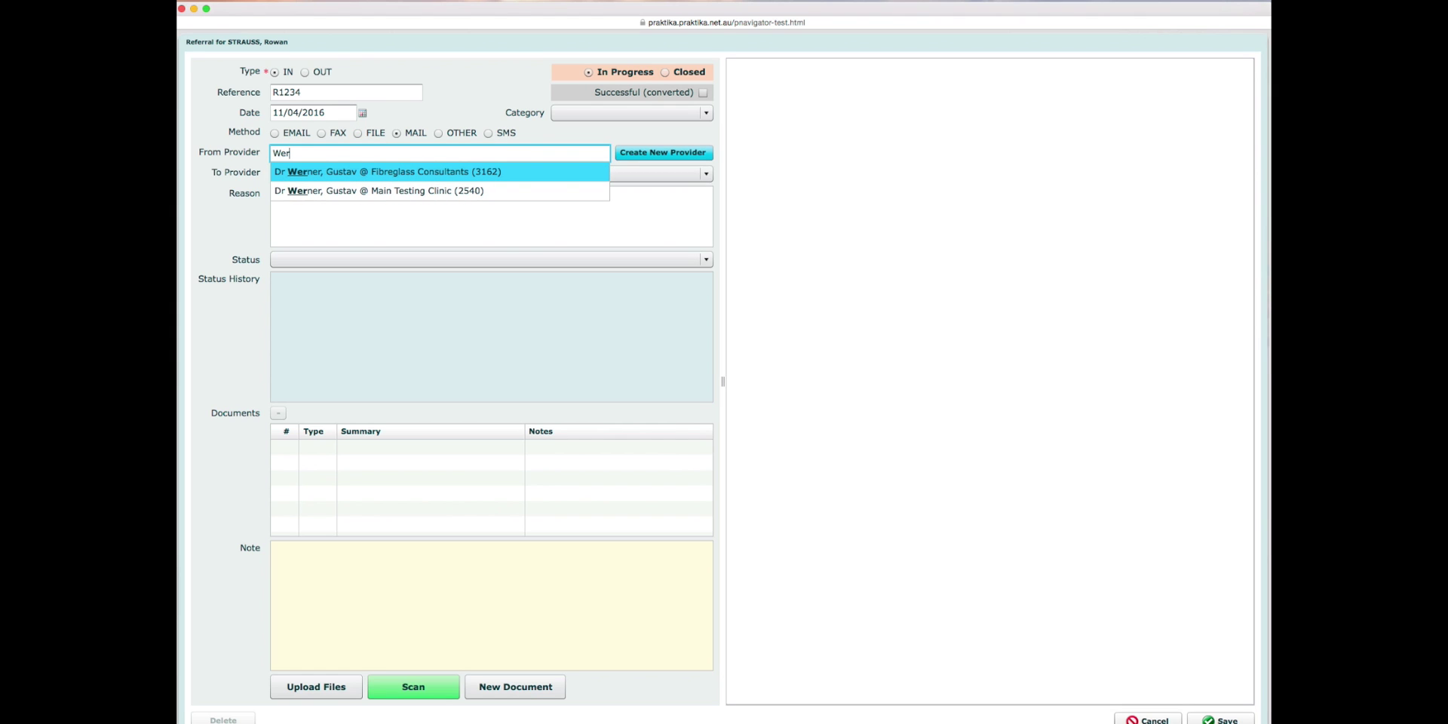
# Step: Set the referrer to the Main Testing Clinic (2540) provider and choose the receiving provider
pyautogui.click(326, 191)
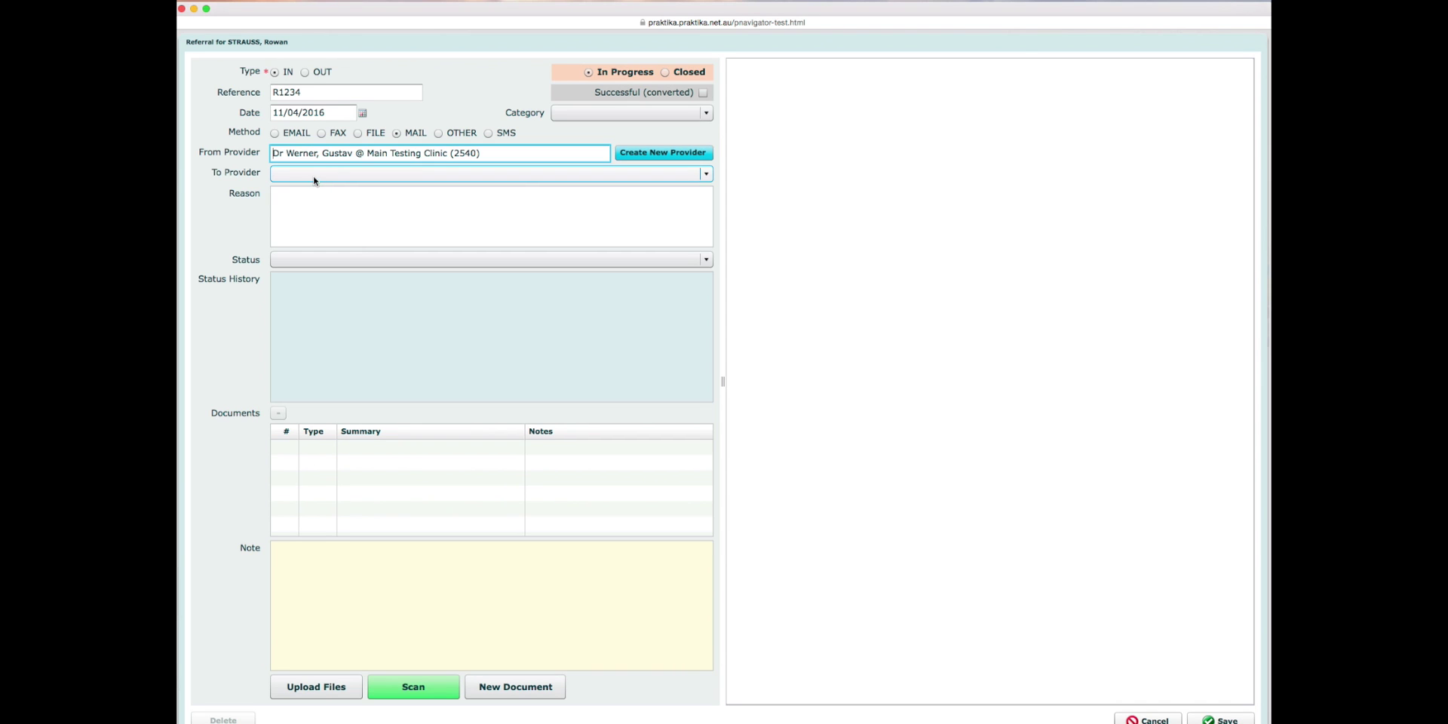
pyautogui.click(314, 175)
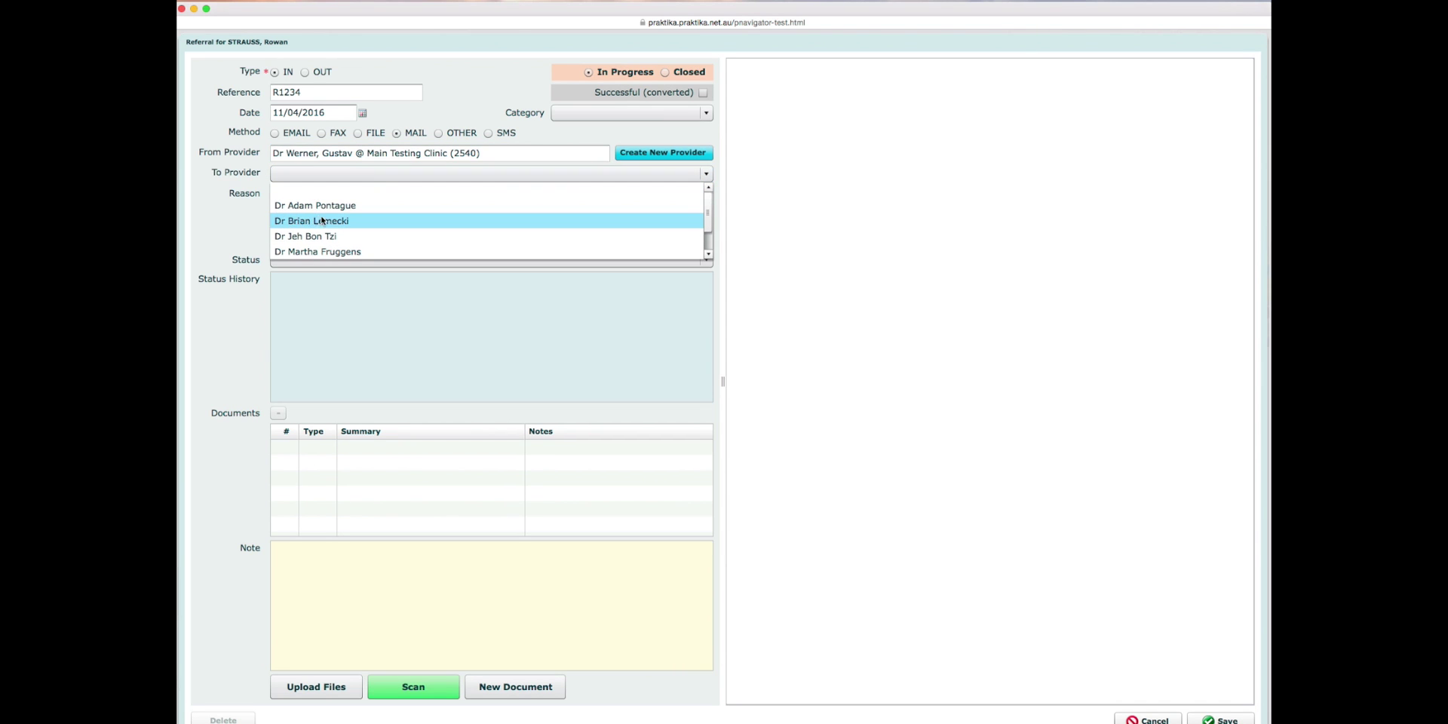
pyautogui.click(329, 252)
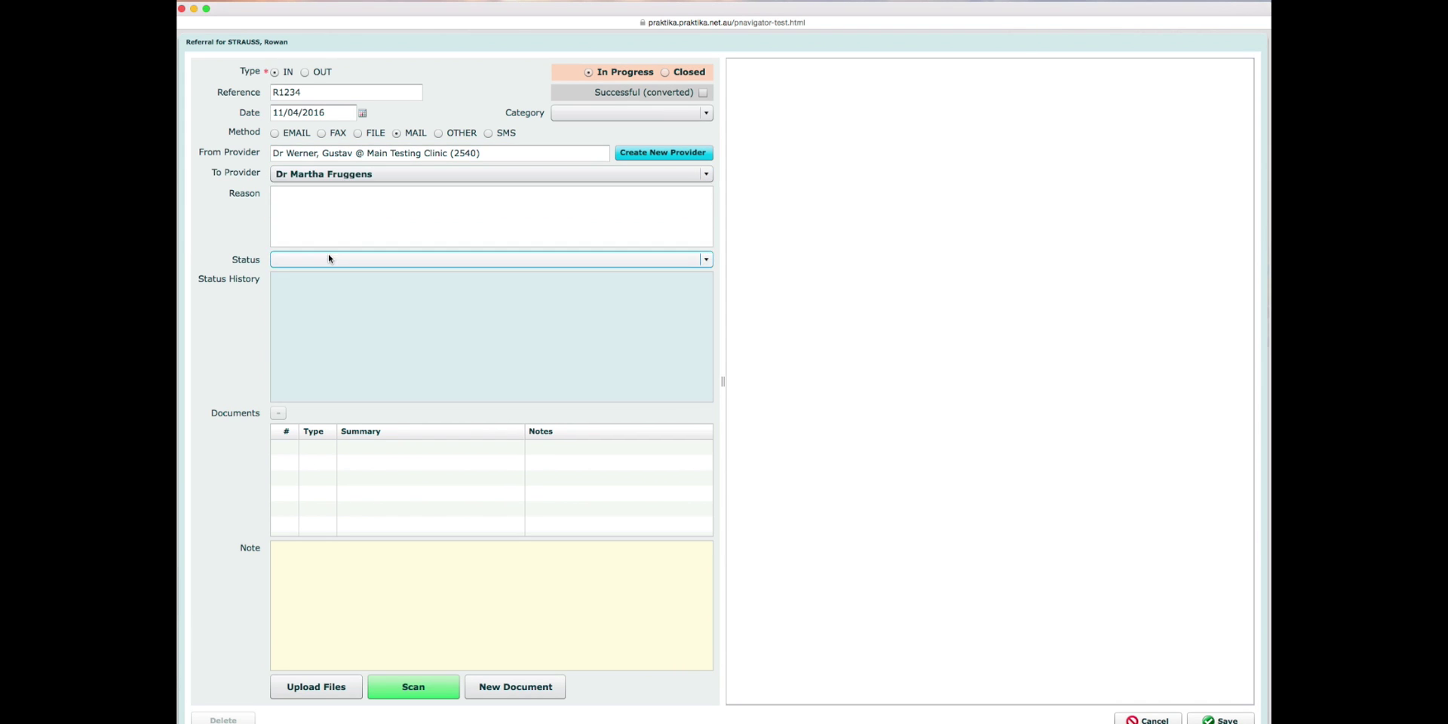
# Step: Enter the reason 'some reason for the referral' and set the status to Received
pyautogui.click(298, 202)
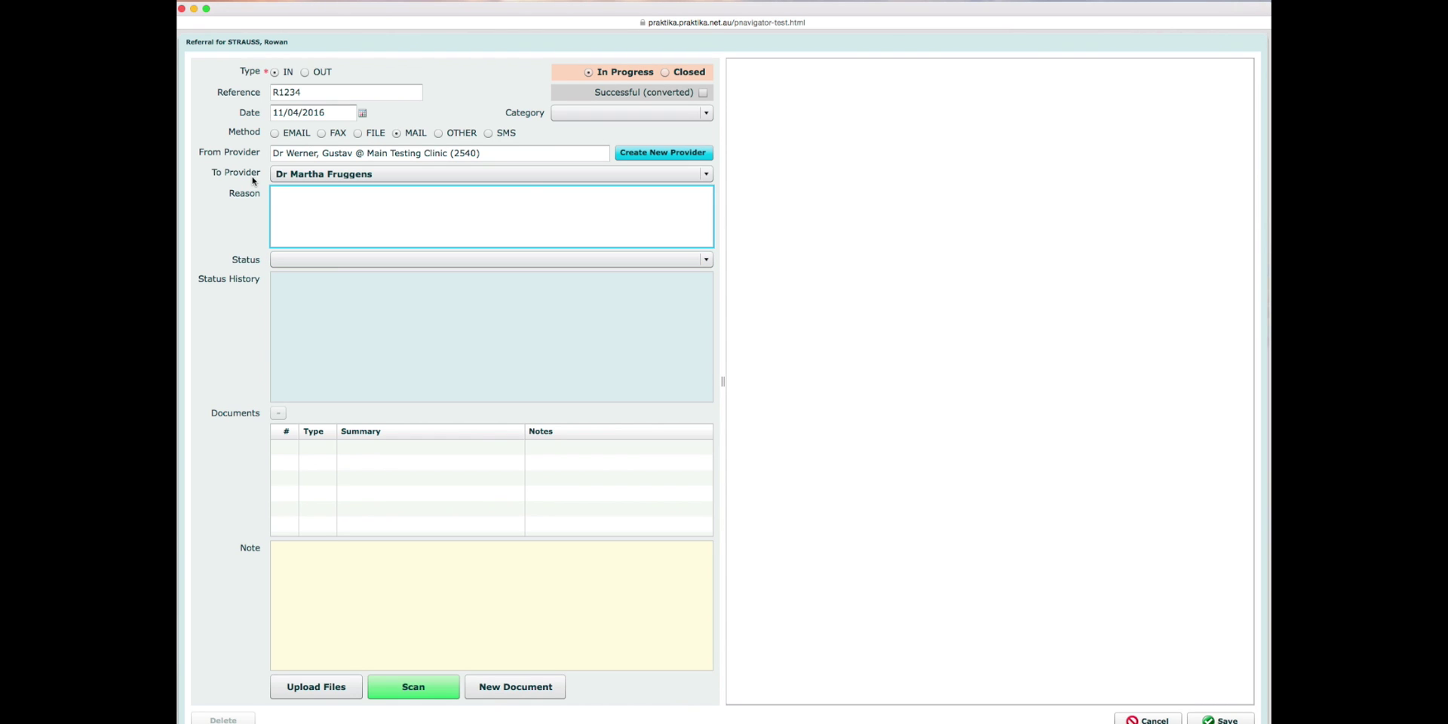
pyautogui.write('some reason for the referral')
pyautogui.click(333, 261)
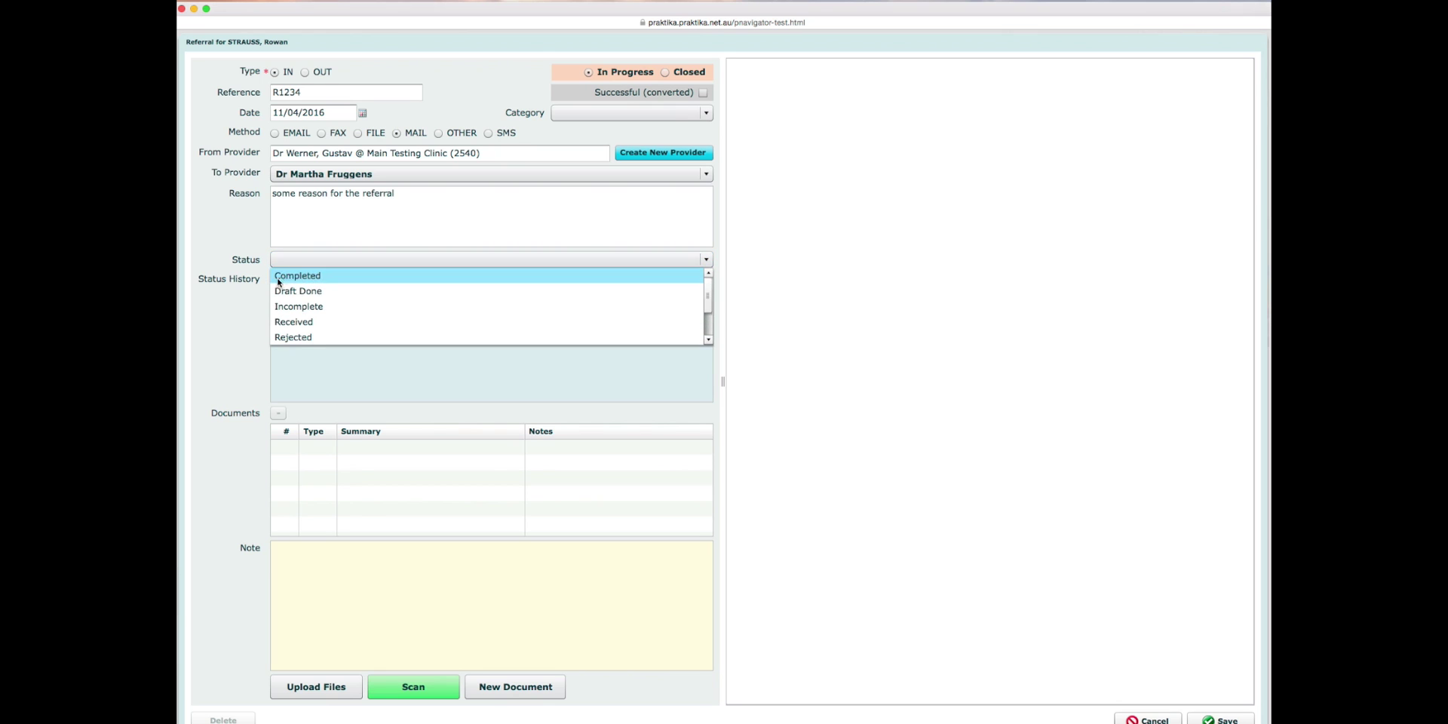
pyautogui.click(294, 322)
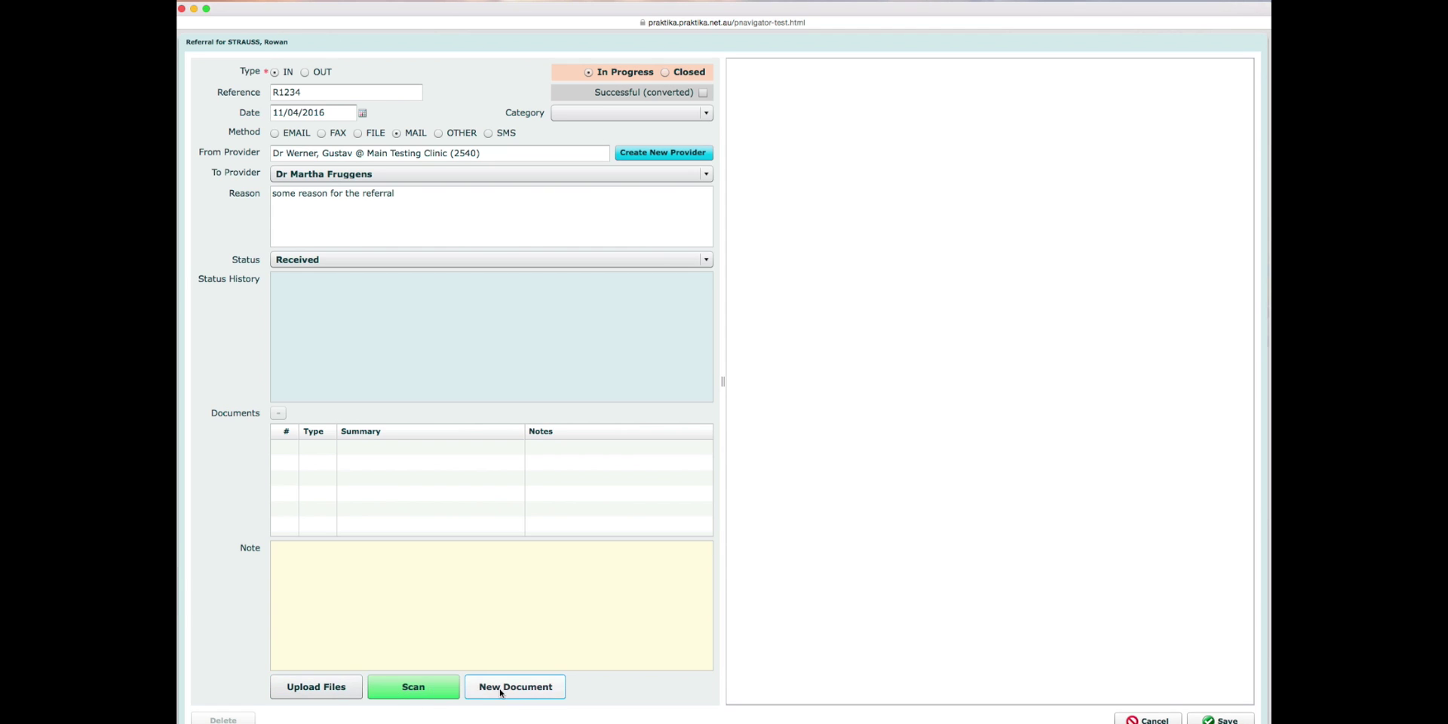
# Step: Upload the screenshot PNG to the referral with the note 'some scan'
pyautogui.click(337, 689)
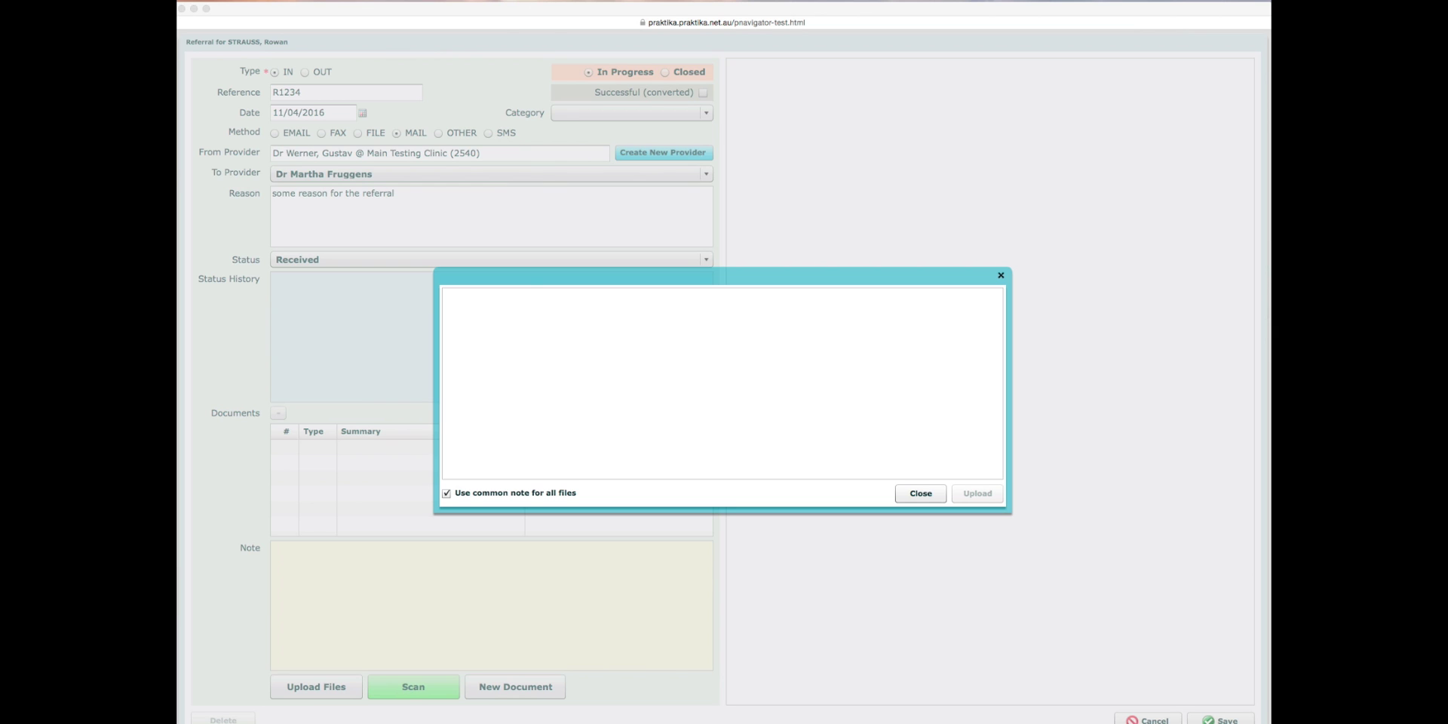
pyautogui.click(726, 312)
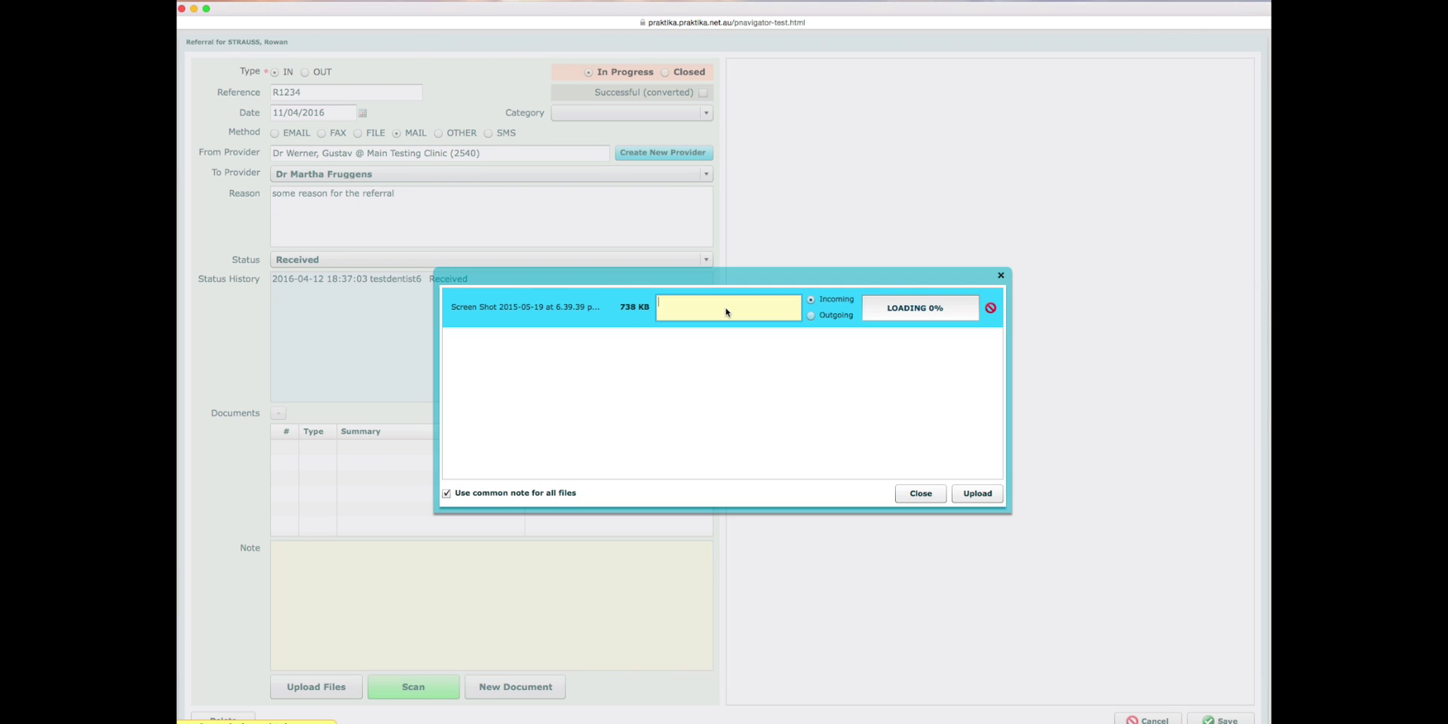
pyautogui.write('some scan')
pyautogui.click(966, 494)
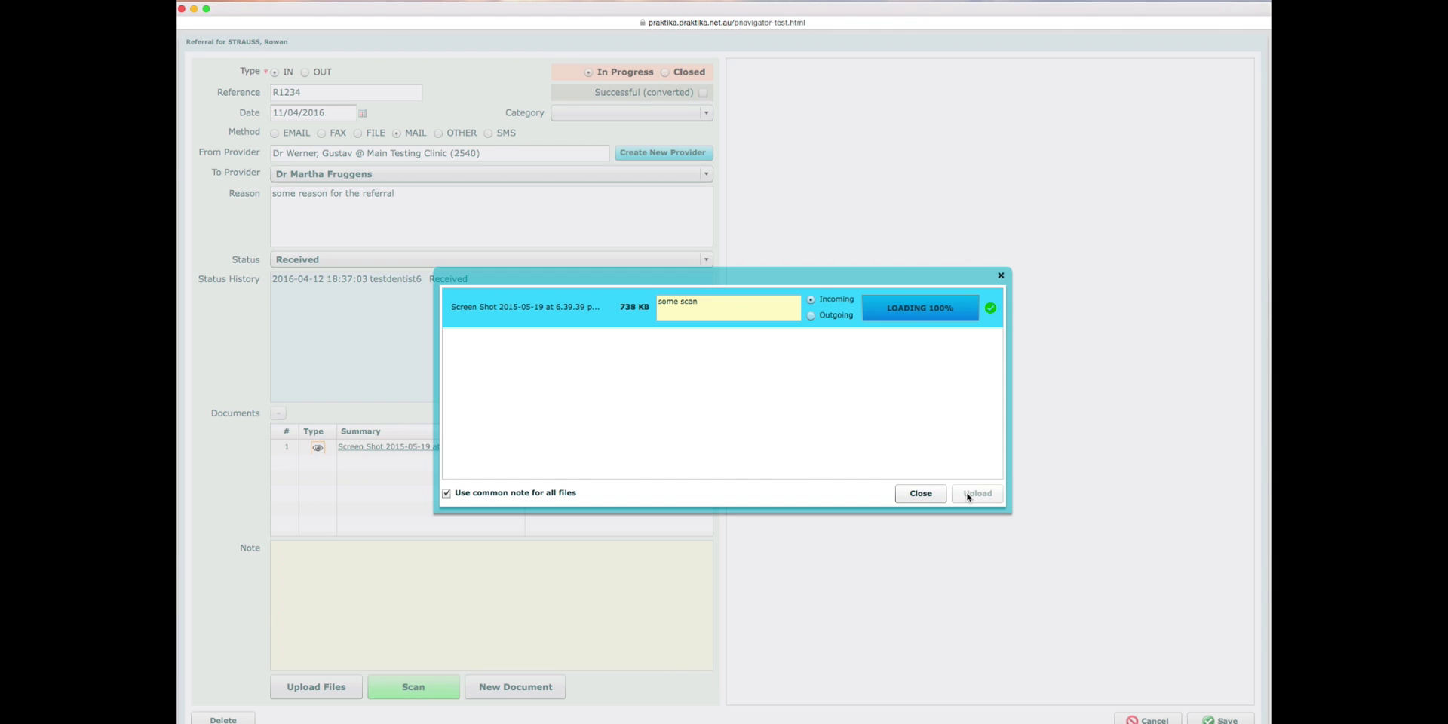
pyautogui.click(922, 494)
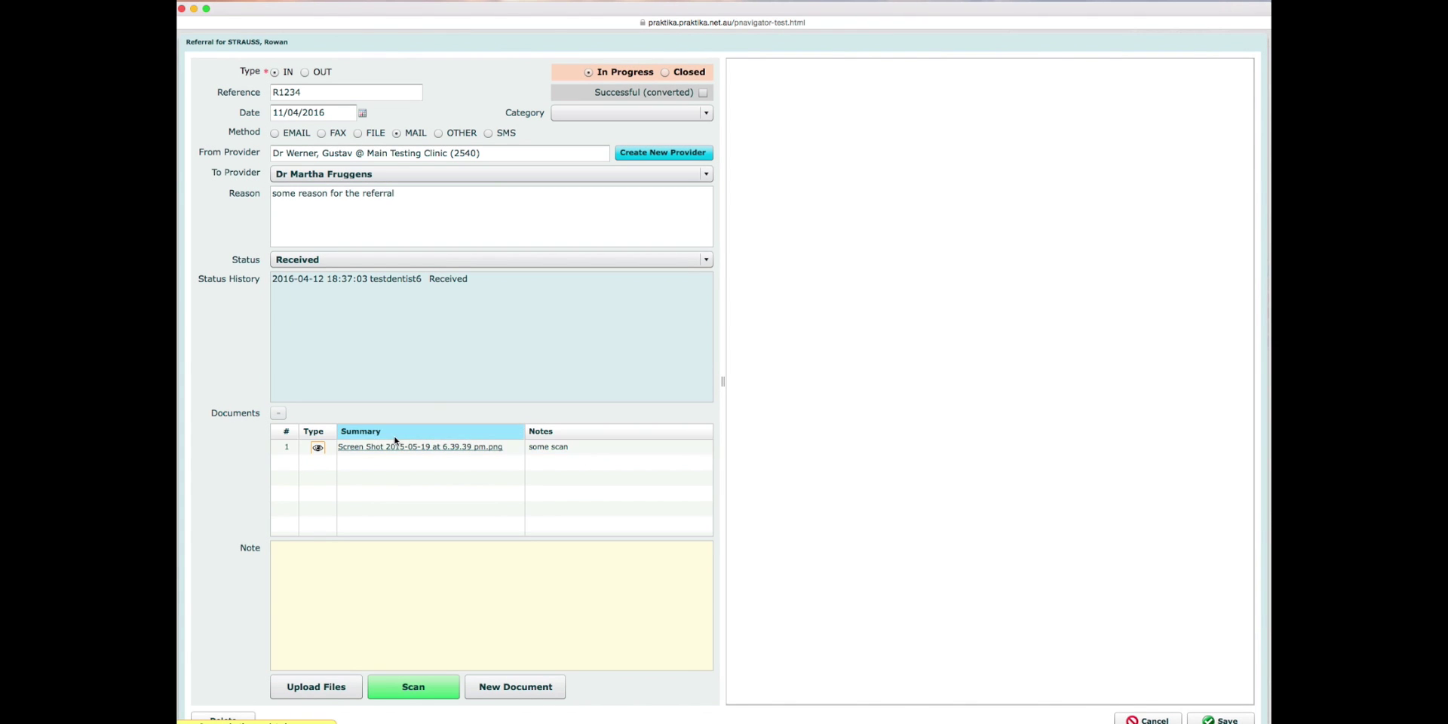
# Step: Preview the uploaded screenshot document beside the referral form
pyautogui.click(405, 446)
pyautogui.scroll(-10, 873, 465)
pyautogui.hscroll(5, 873, 444)
pyautogui.scroll(5, 942, 443)
pyautogui.scroll(-5, 942, 443)
pyautogui.scroll(5, 943, 443)
pyautogui.scroll(-5, 942, 444)
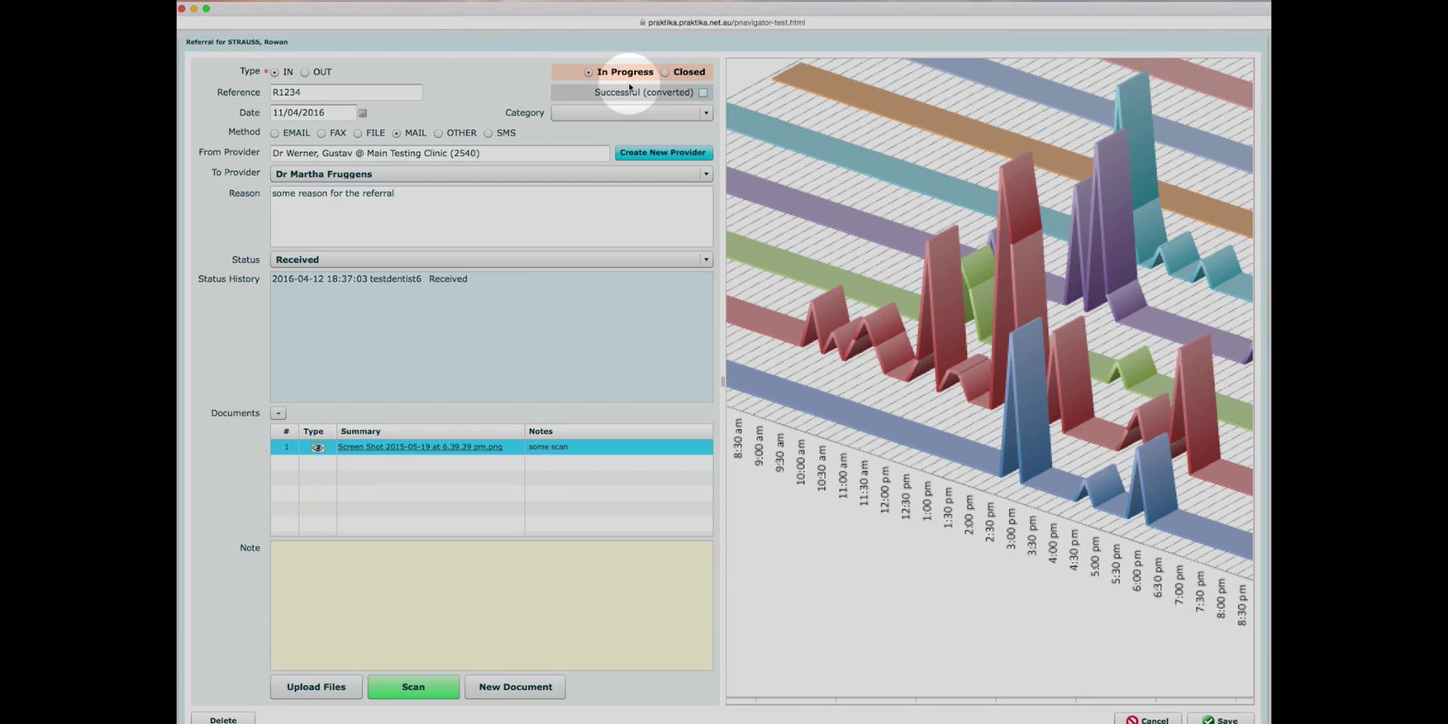
# Step: Set the referral category to Orthodontic and save it
pyautogui.click(649, 112)
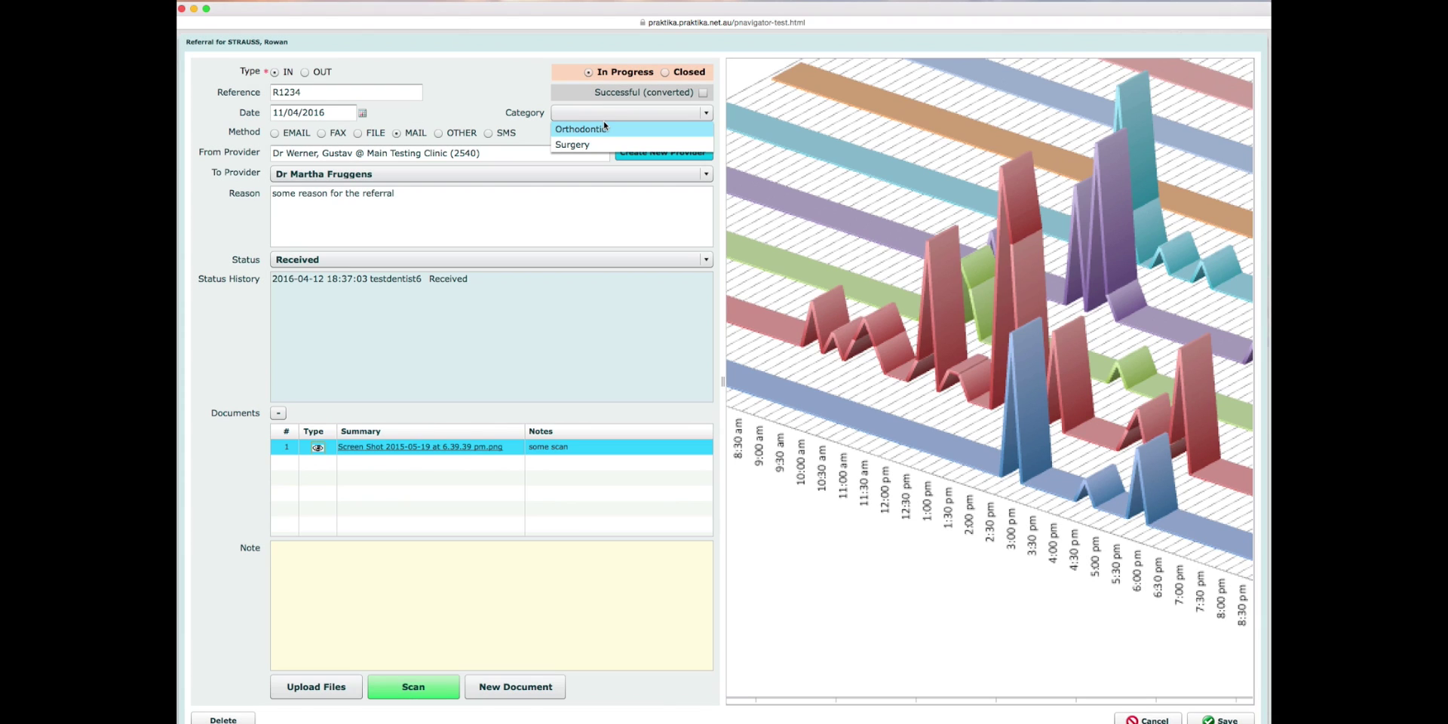
pyautogui.click(591, 130)
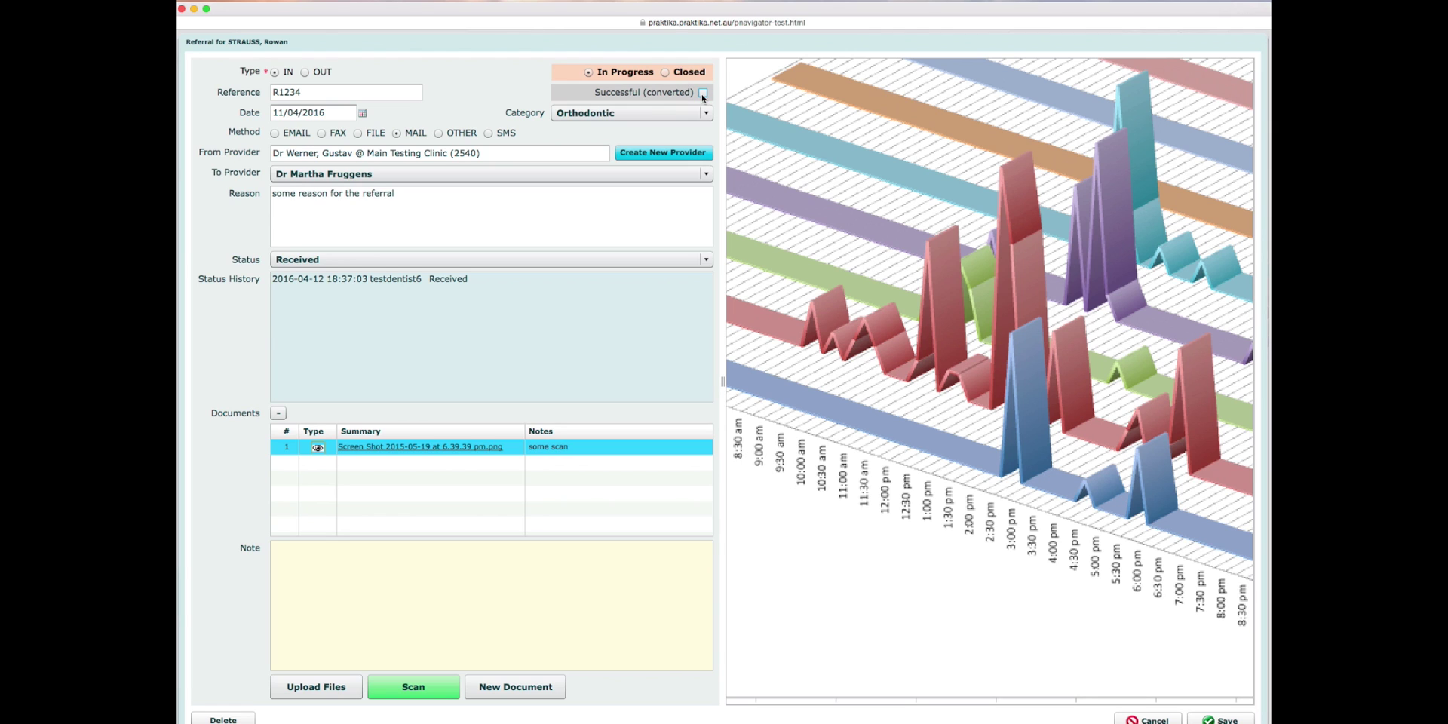
pyautogui.click(1225, 720)
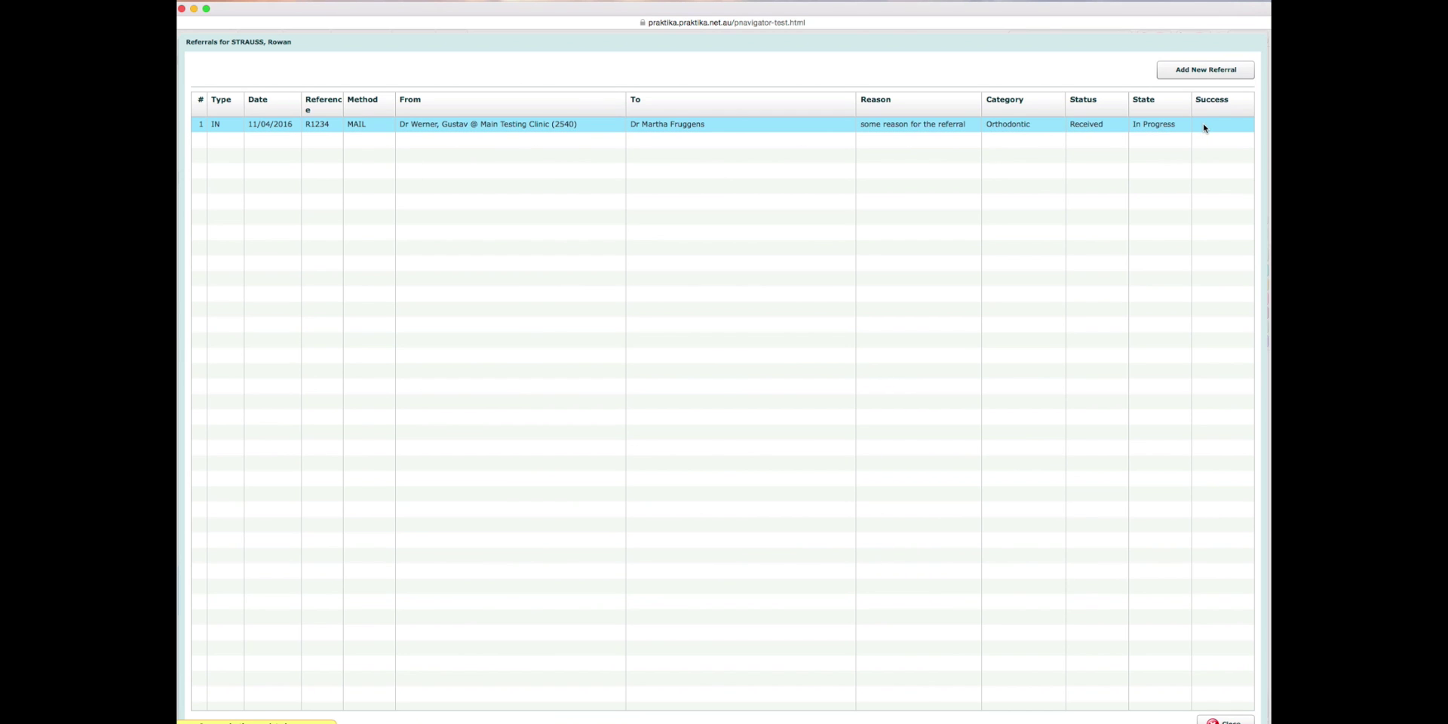
# Step: Close the referrals list, the patient file and the appointment details
pyautogui.click(1225, 720)
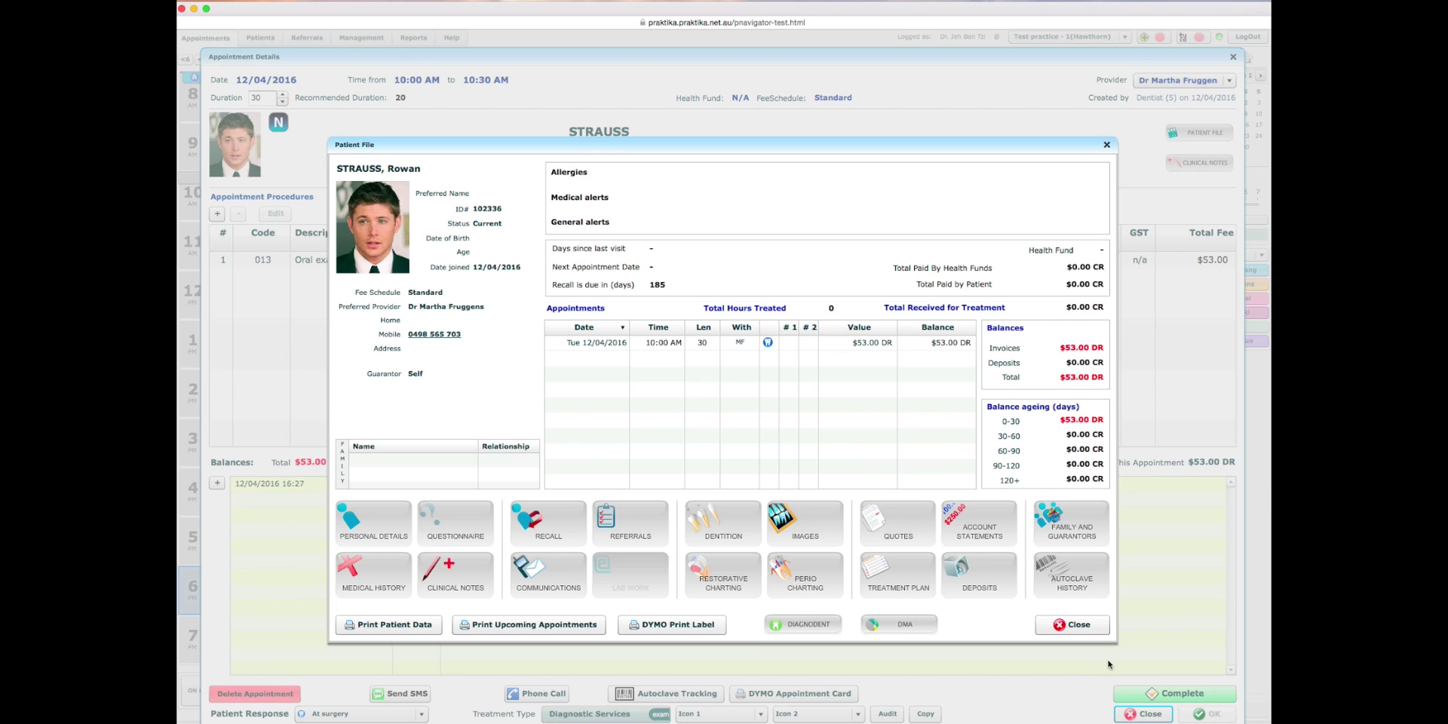
pyautogui.click(1048, 623)
pyautogui.click(1138, 714)
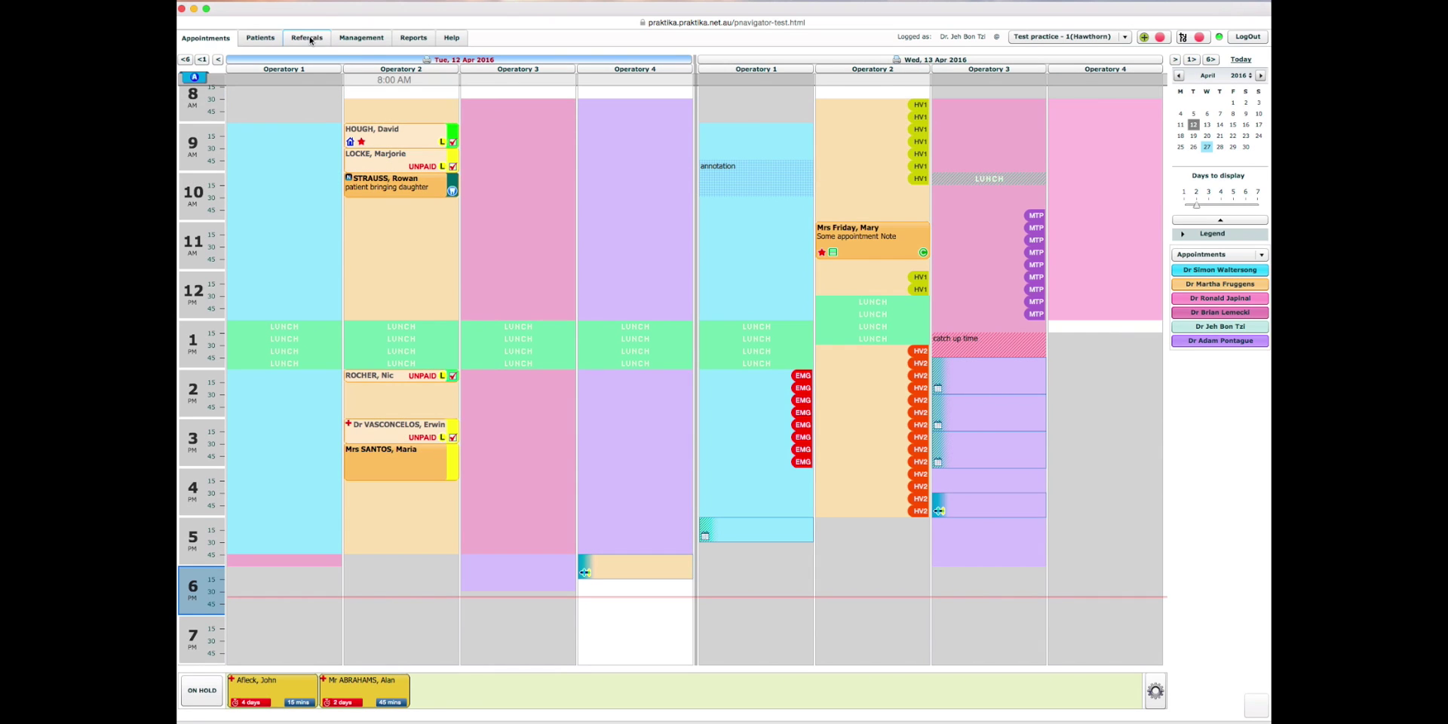
# Step: From the Referrals section, open the patient's referrals and reopen referral 1 for editing
pyautogui.click(308, 38)
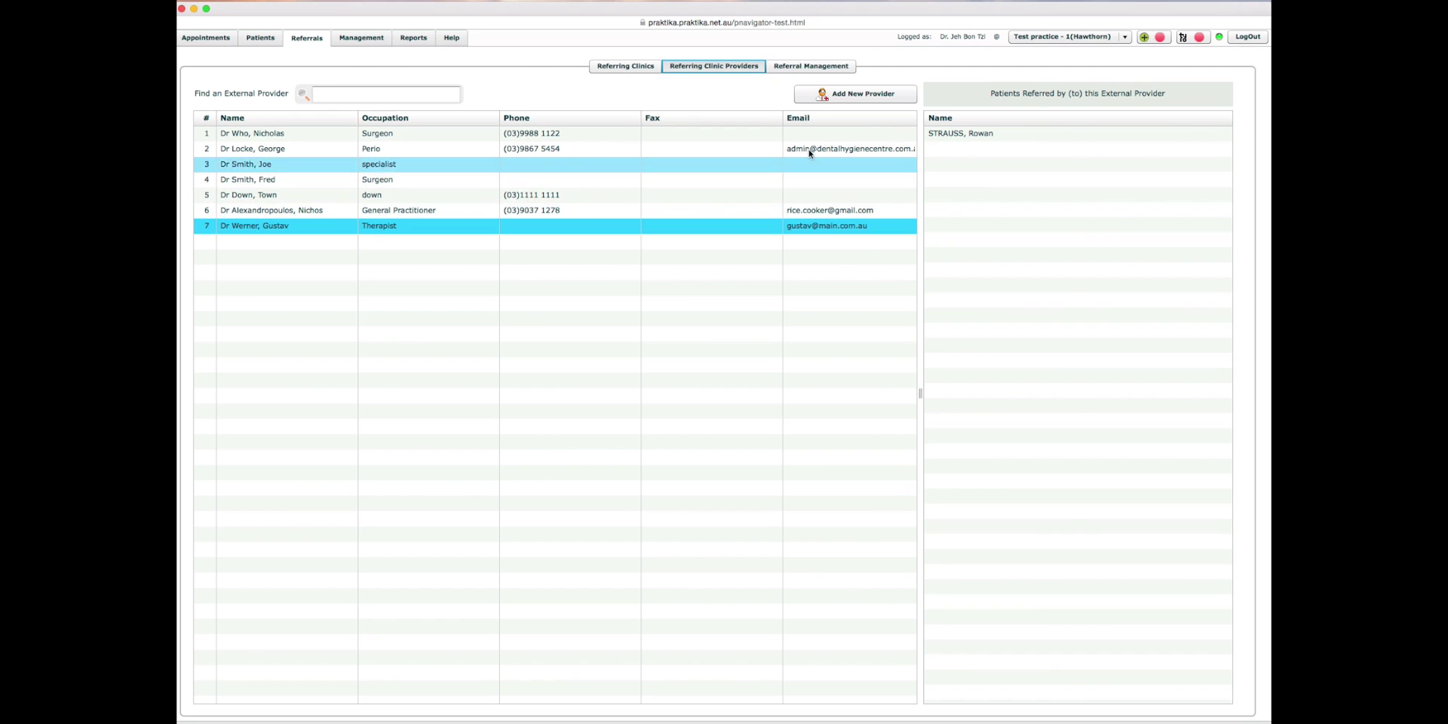
pyautogui.doubleClick(981, 136)
pyautogui.click(646, 528)
pyautogui.click(456, 126)
pyautogui.doubleClick(459, 126)
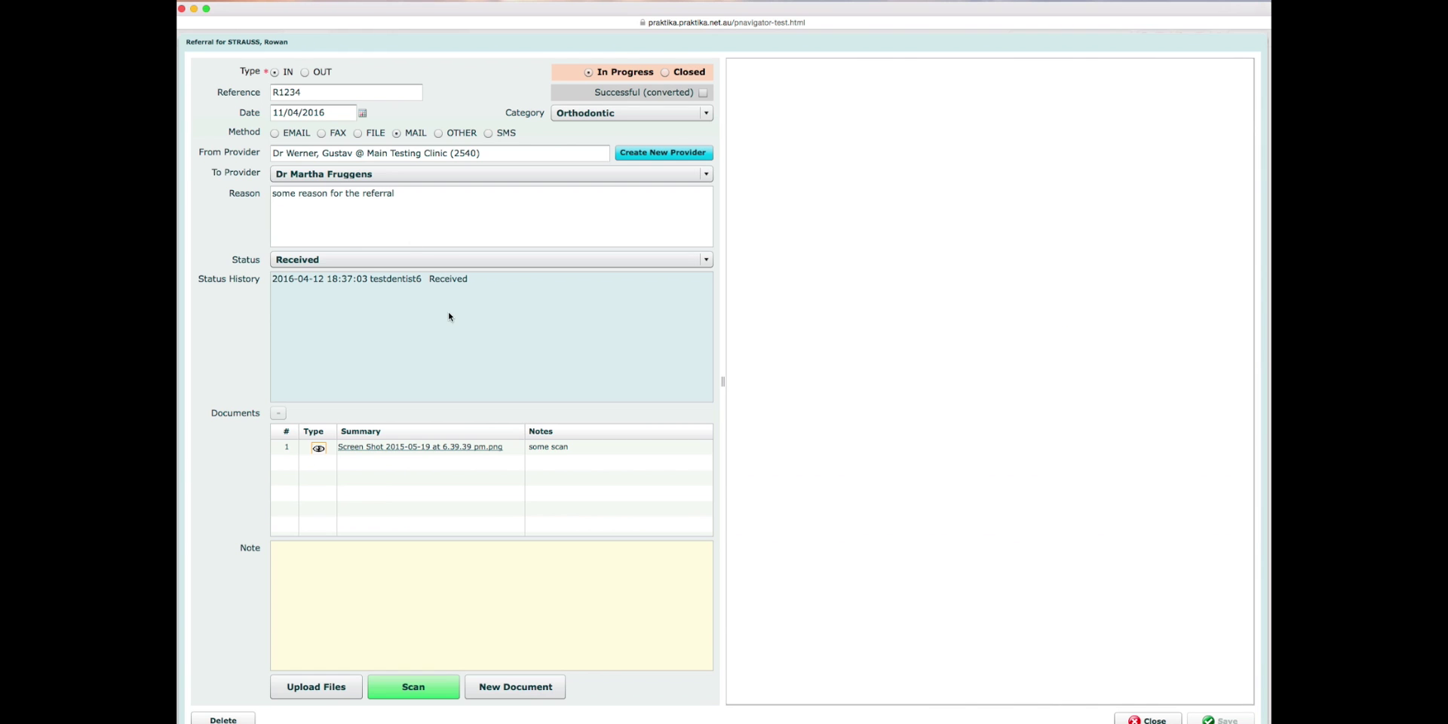
# Step: Change the status to Scheduled, add a 'made an appointment' note, save, and reopen the referral
pyautogui.click(308, 261)
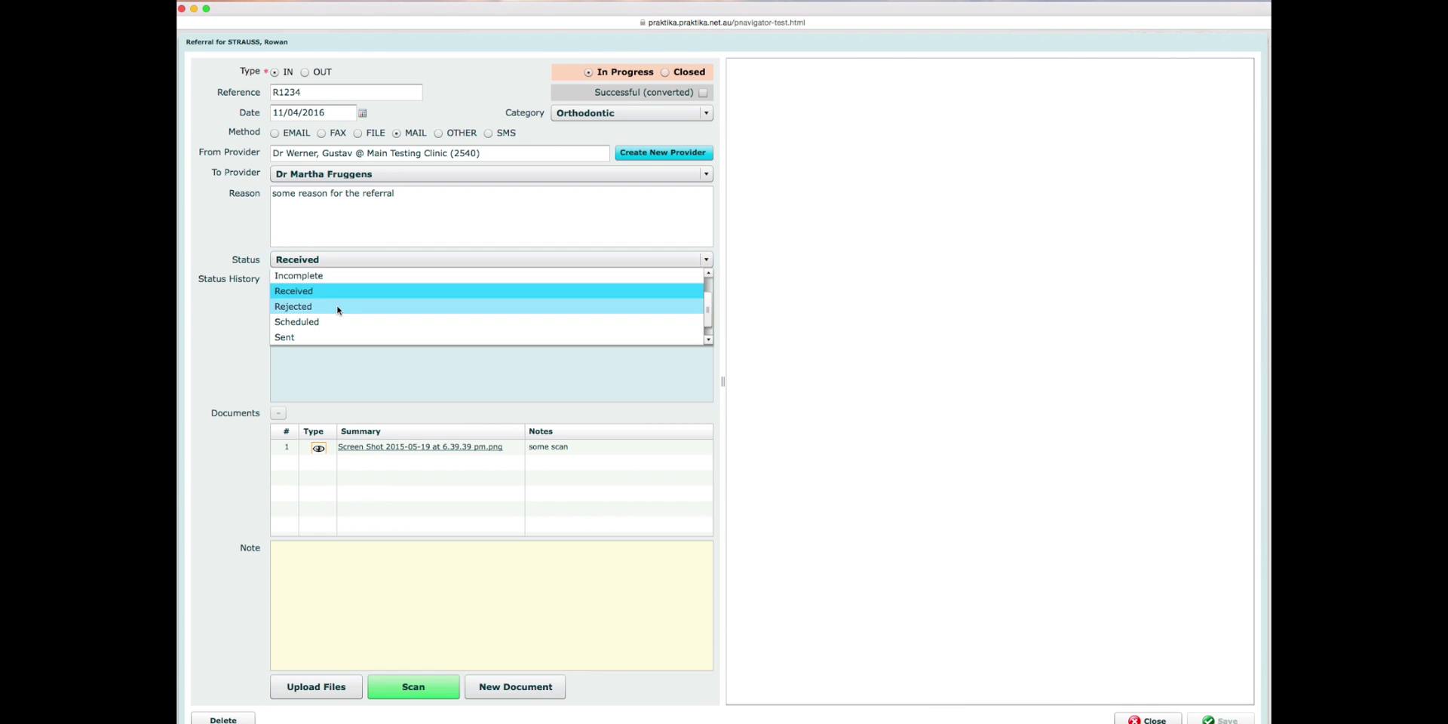
pyautogui.click(304, 322)
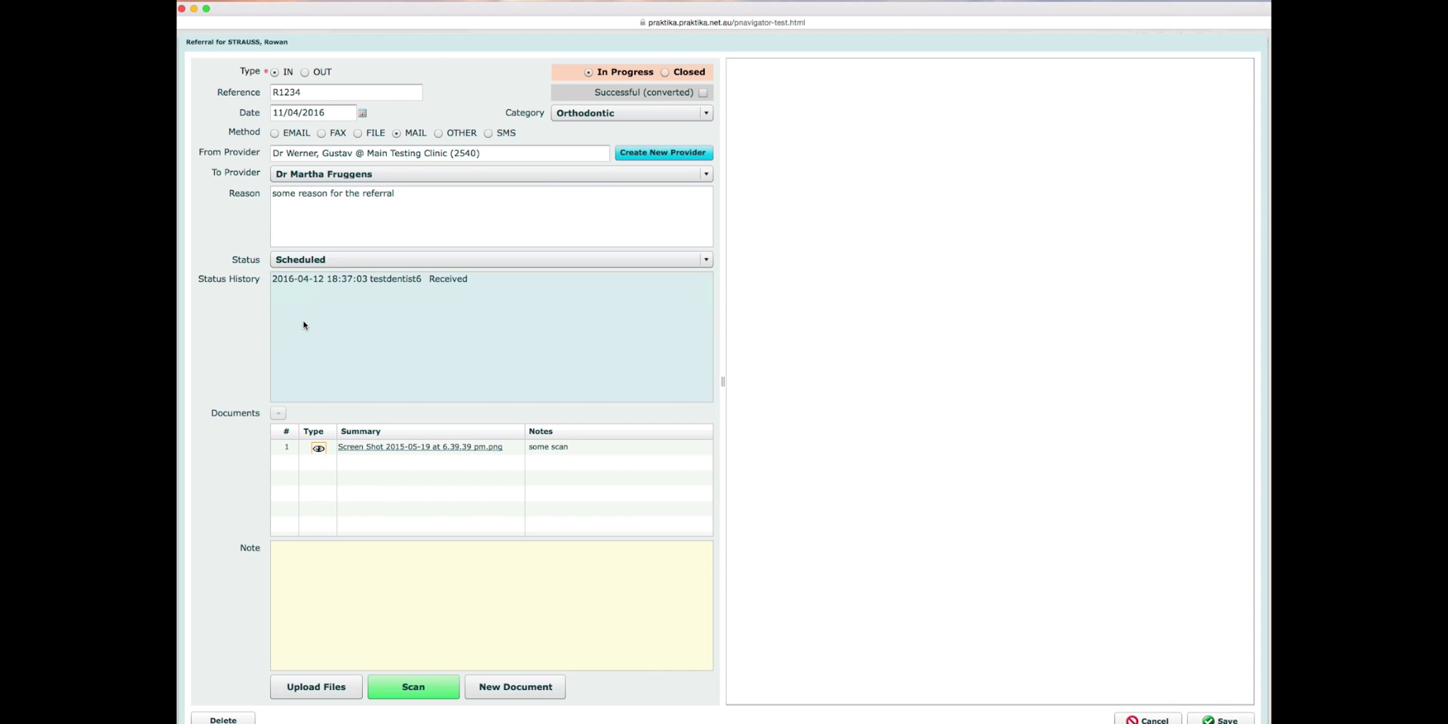
pyautogui.click(328, 556)
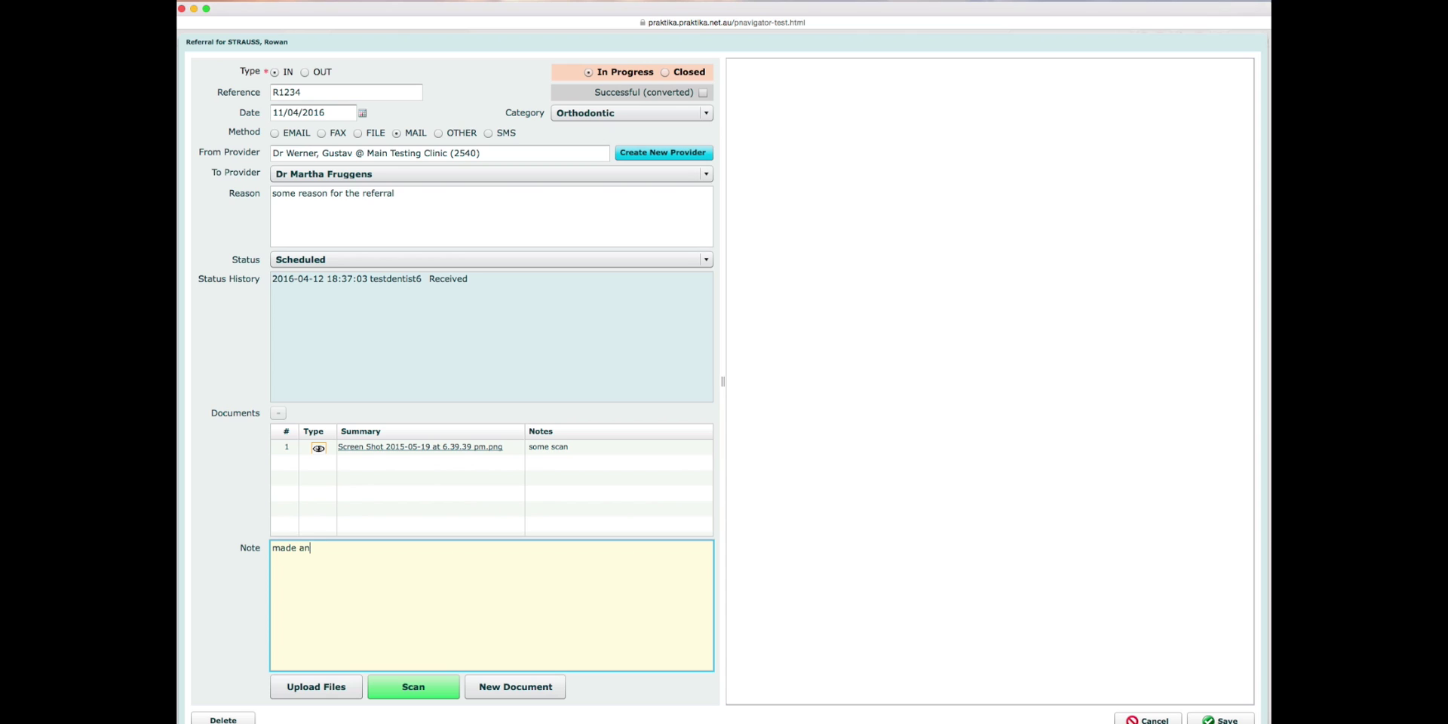
pyautogui.write('made an appointme')
pyautogui.click(1221, 719)
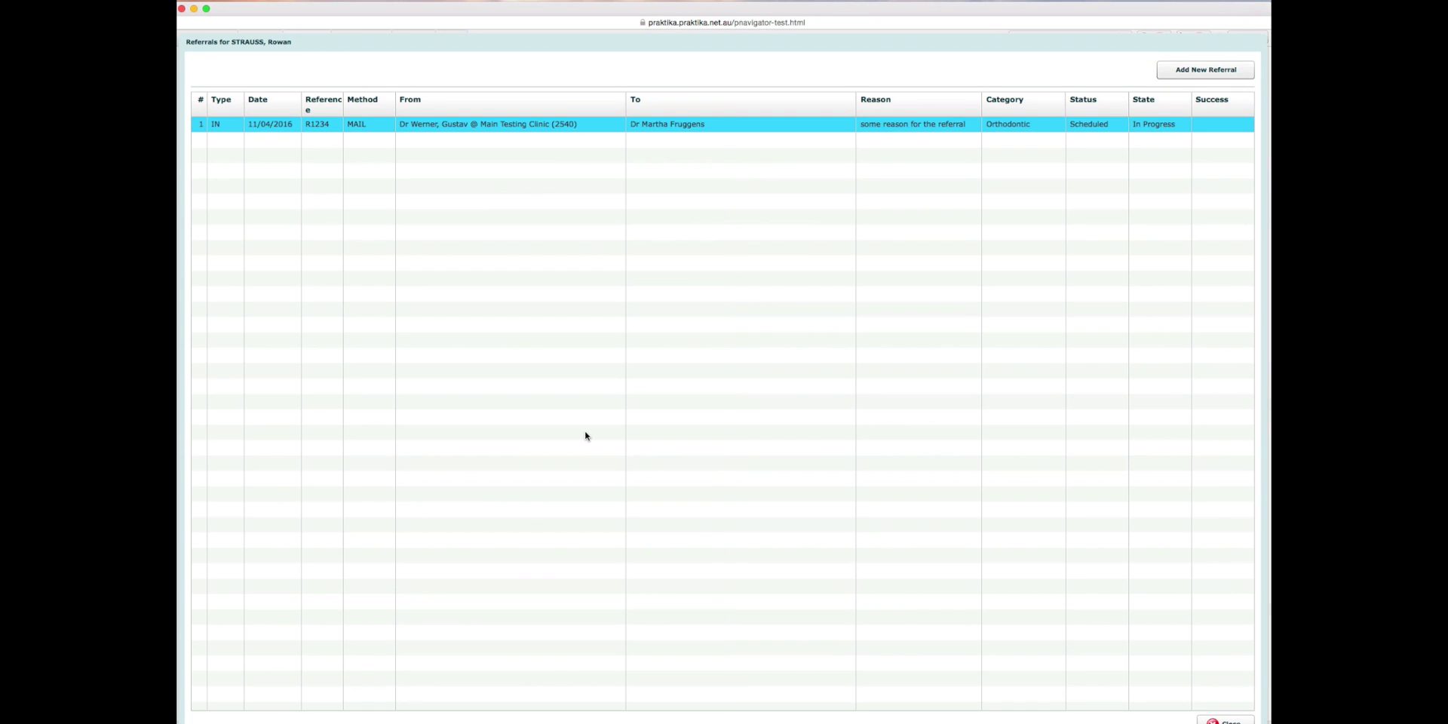
pyautogui.doubleClick(1031, 125)
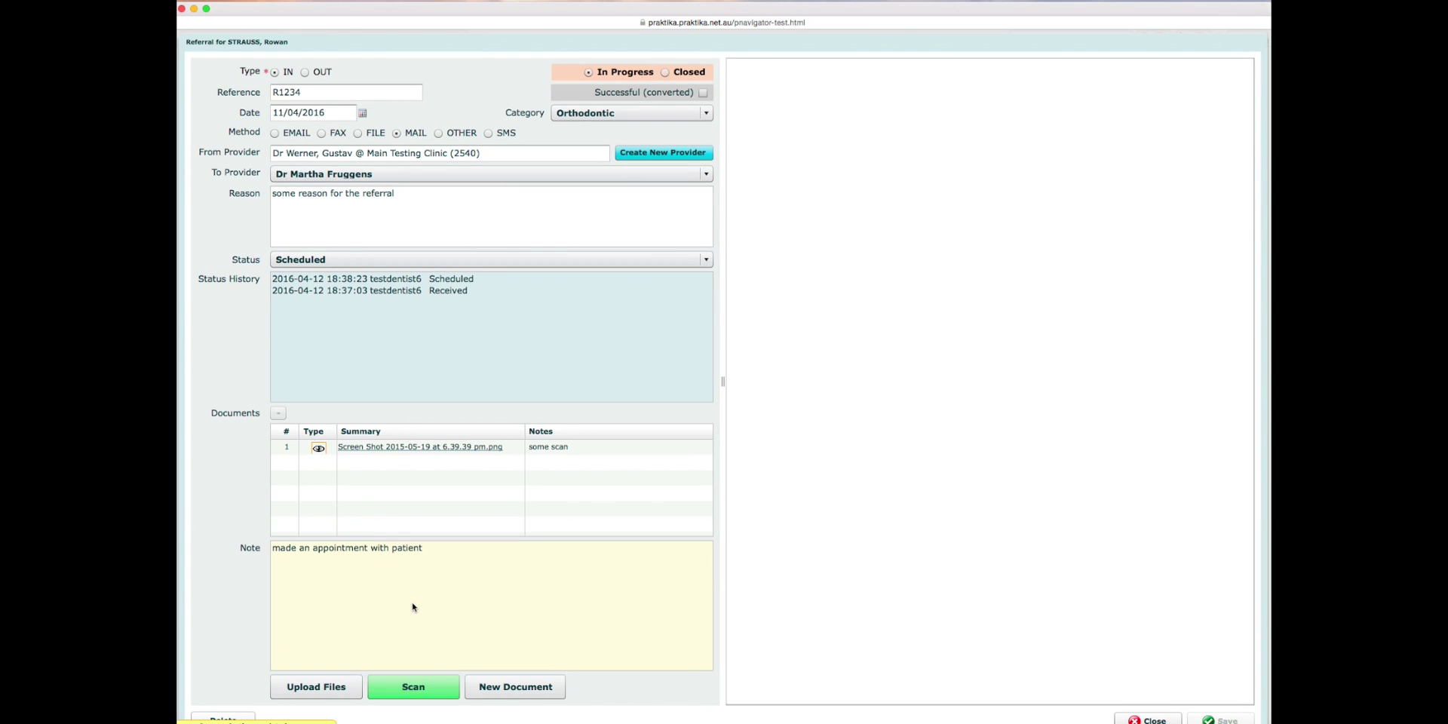
# Step: Mark the referral Closed, leaving Successful (converted) unticked, after checking its Received and Scheduled history
pyautogui.moveTo(284, 278); pyautogui.dragTo(533, 309)
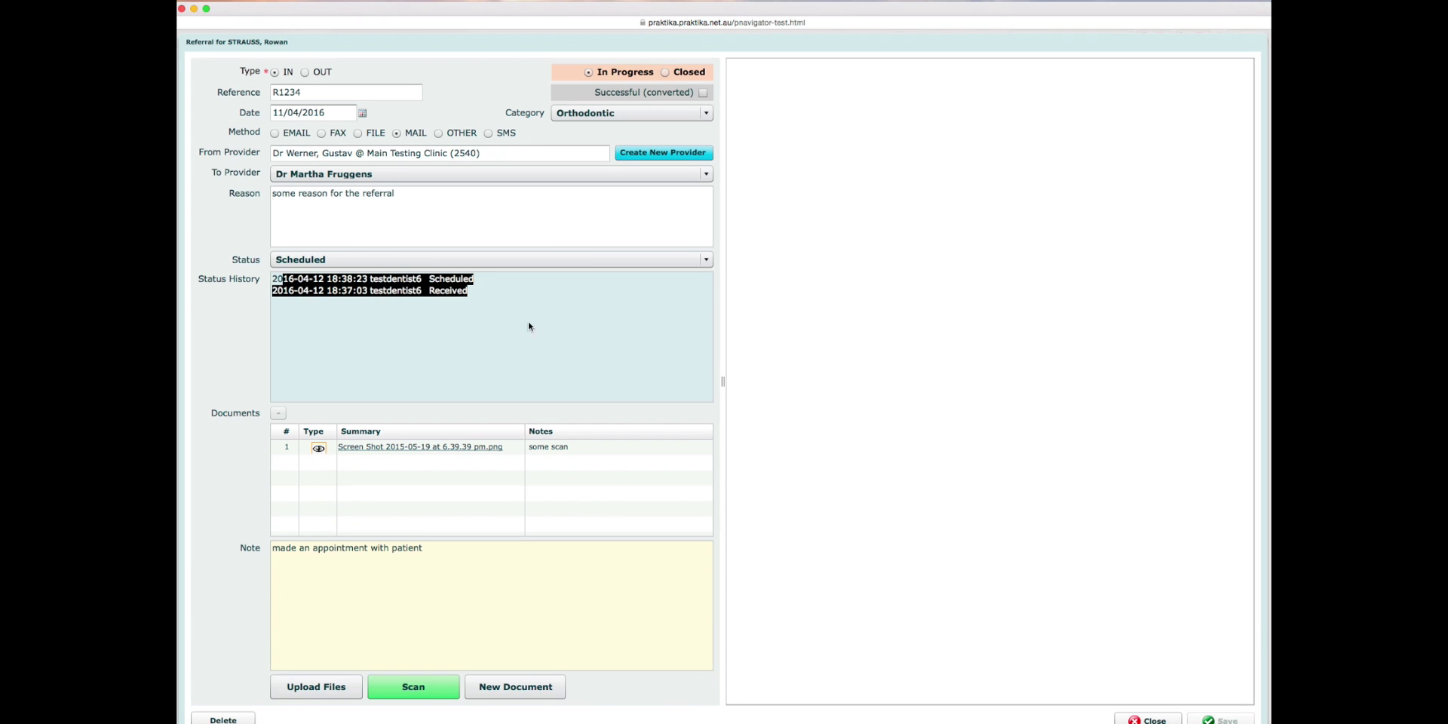
pyautogui.click(528, 359)
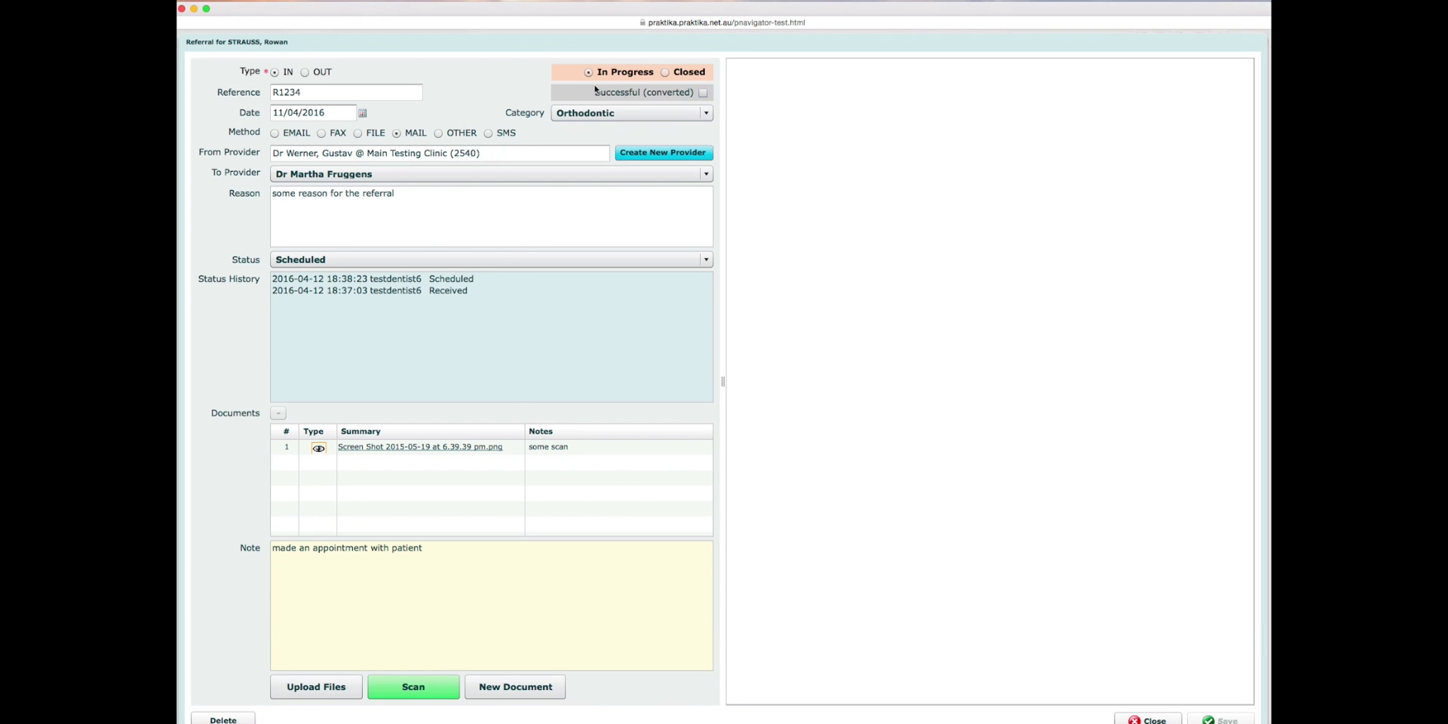
pyautogui.click(703, 92)
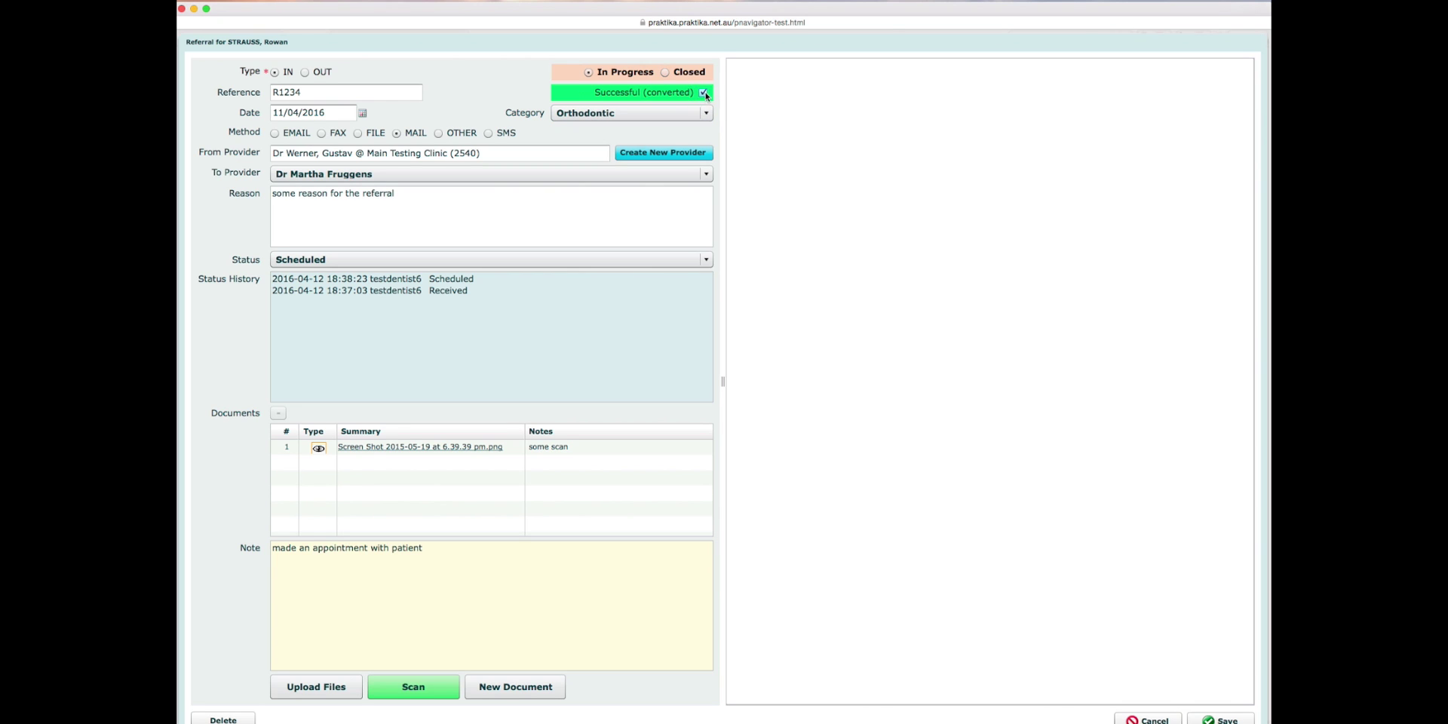
pyautogui.click(703, 92)
pyautogui.click(665, 73)
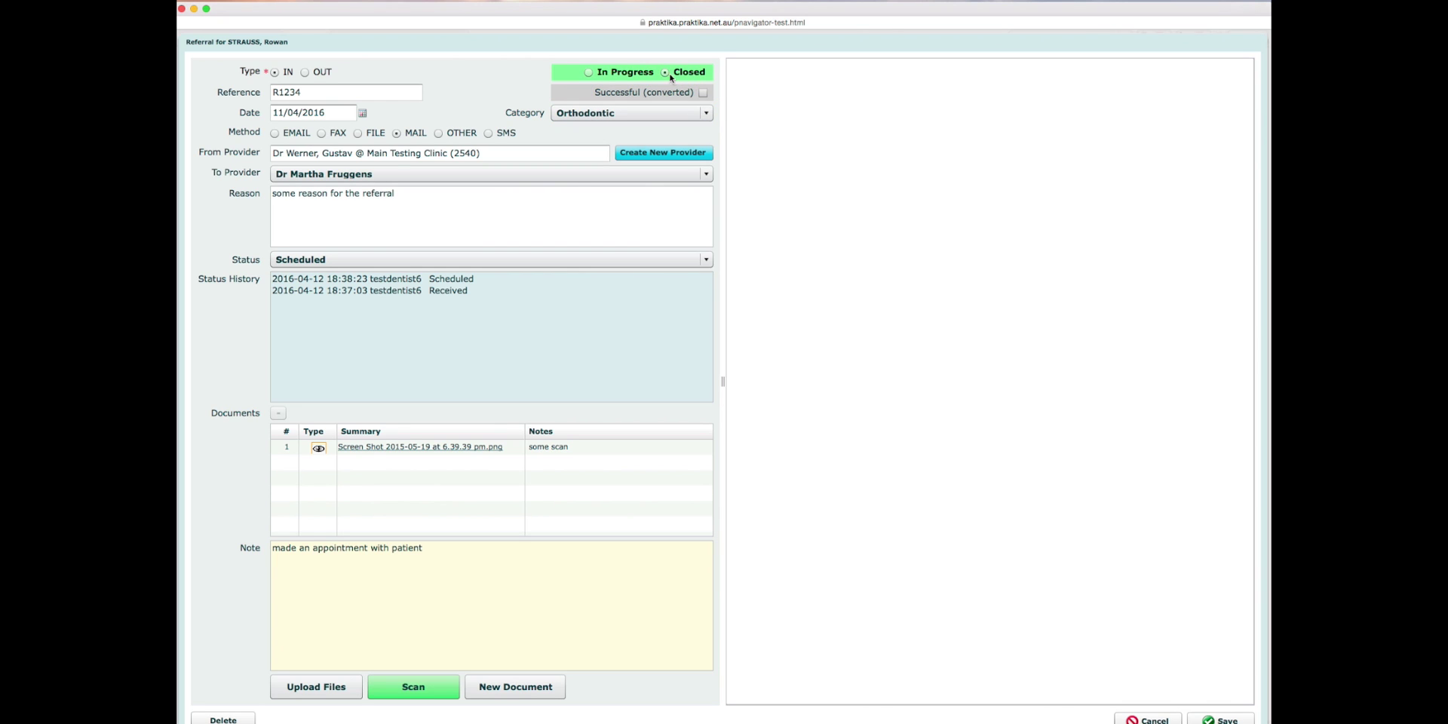